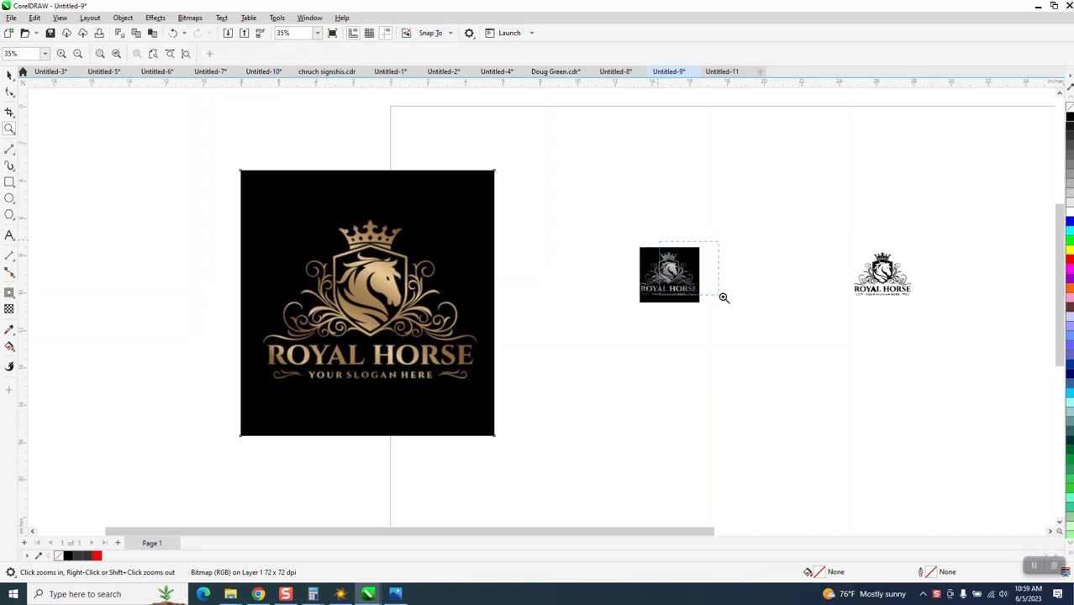
Move the small grayscale logo bitmap farther right, to just above the black line-art version.
scroll(561, 264, "down", 2)
left_click(10, 75)
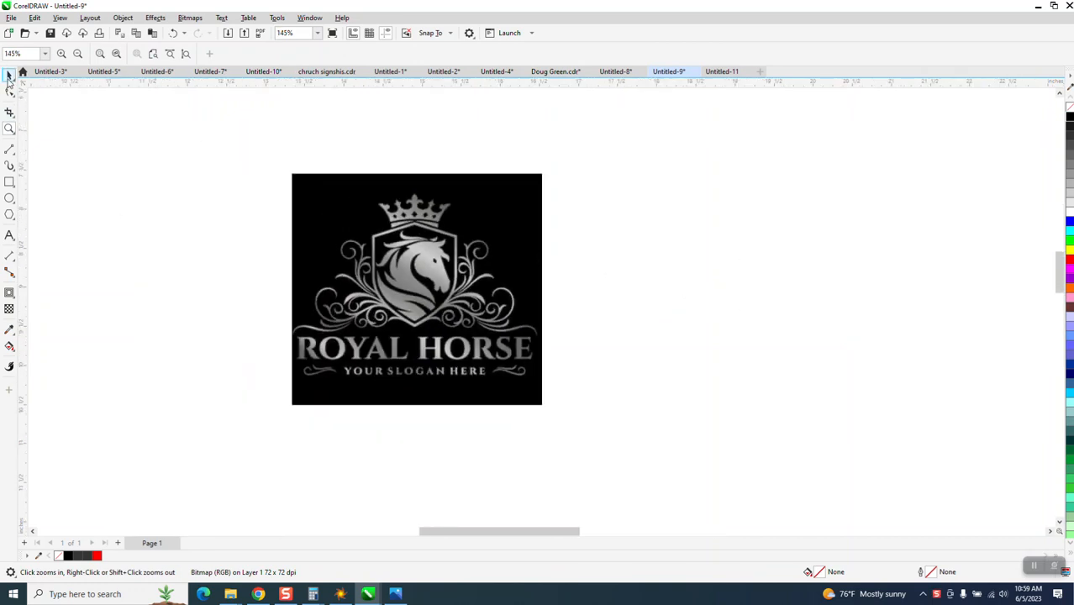
left_click(351, 177)
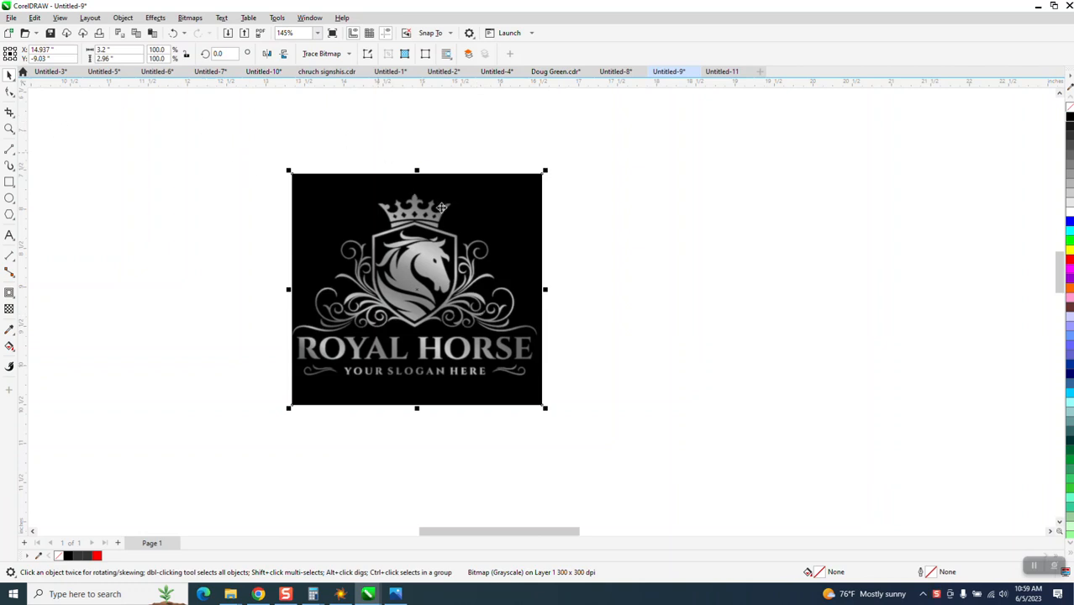
scroll(712, 313, "down", 1)
scroll(664, 324, "down", 1)
left_click_drag(617, 317, 791, 252)
left_click(261, 334)
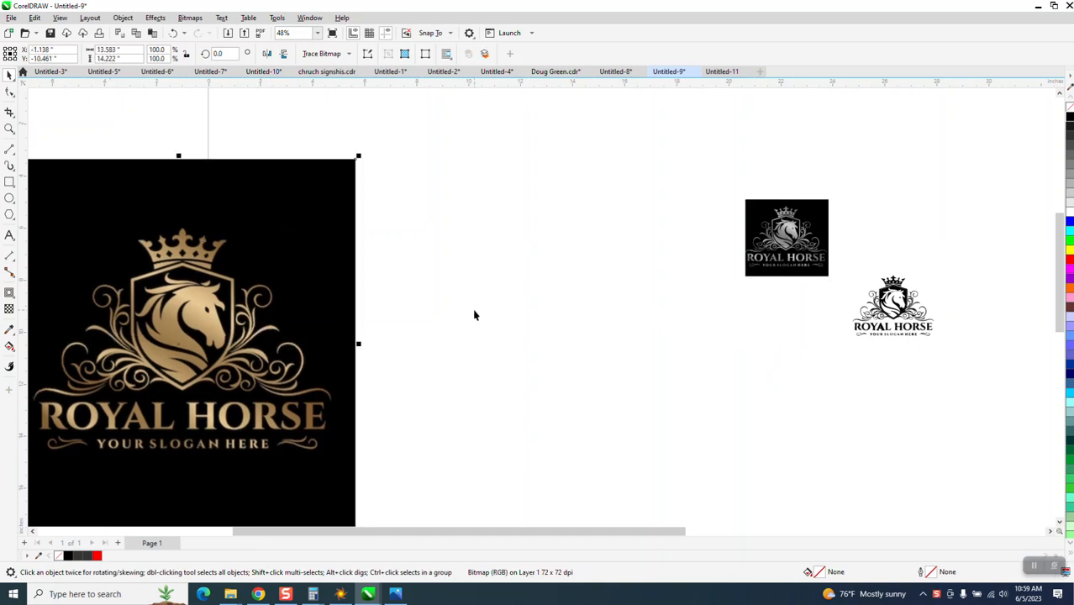
key("Delete")
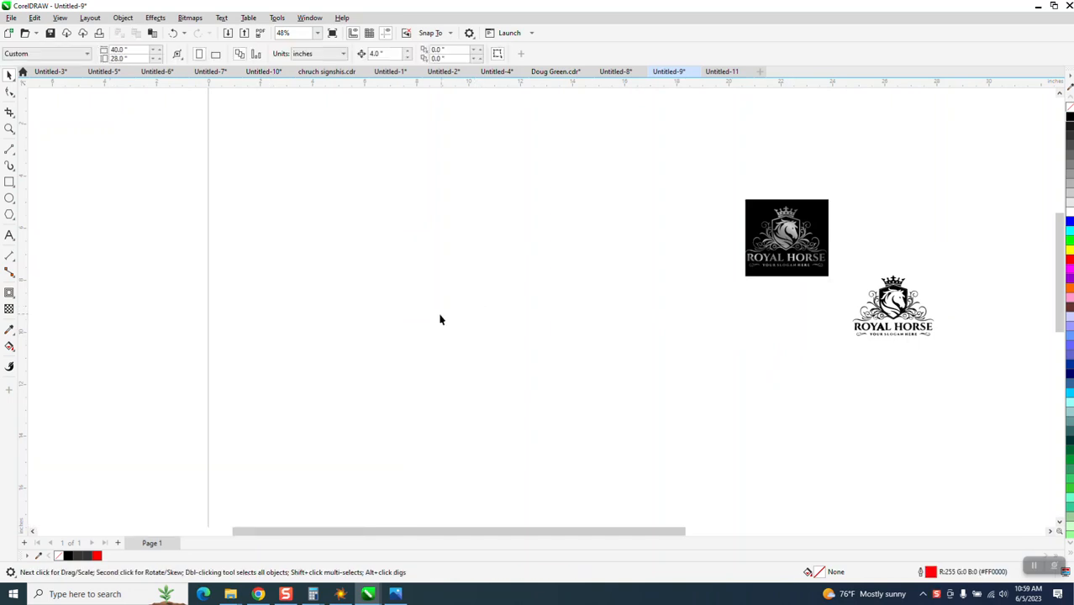
scroll(472, 317, "down", 1)
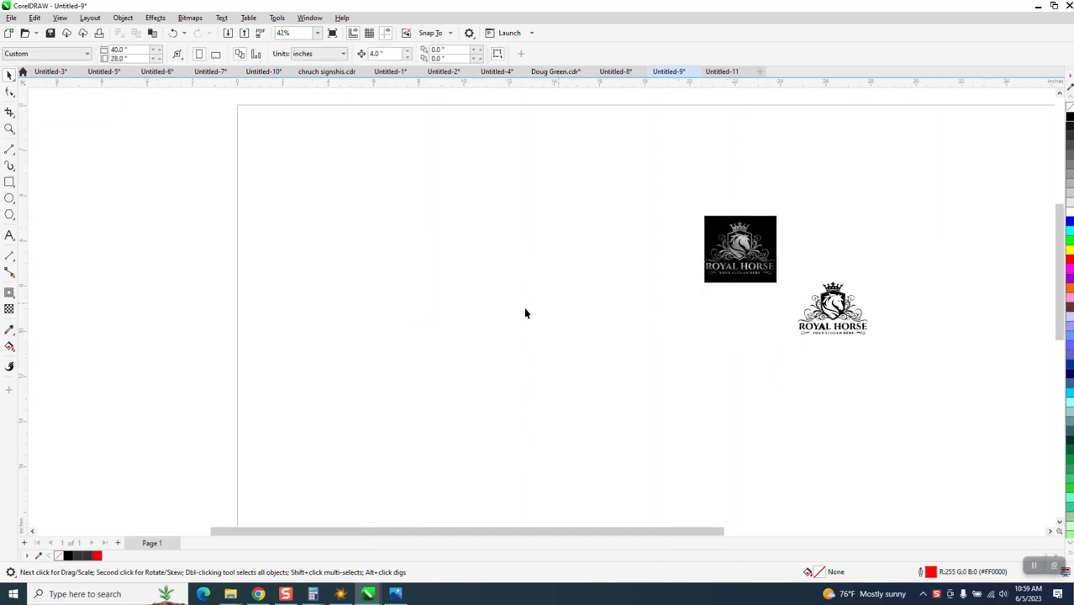
left_click(174, 33)
key("ctrl+shift+z")
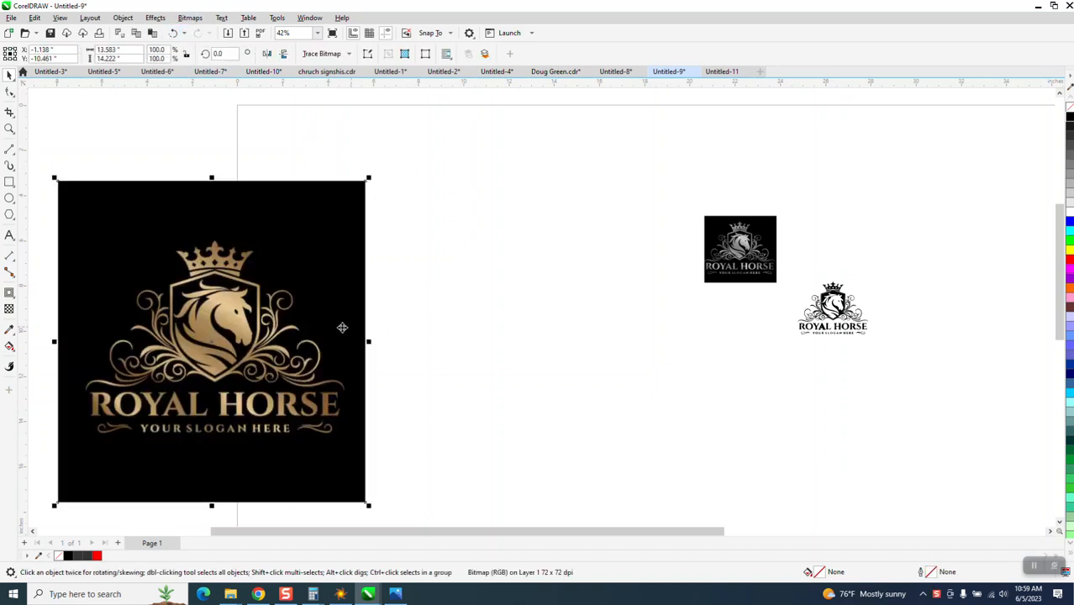
Place a copy of the large gold logo beside the original, scaled to about 18.9%, and delete the small grayscale logo.
left_click_drag(342, 327, 660, 330)
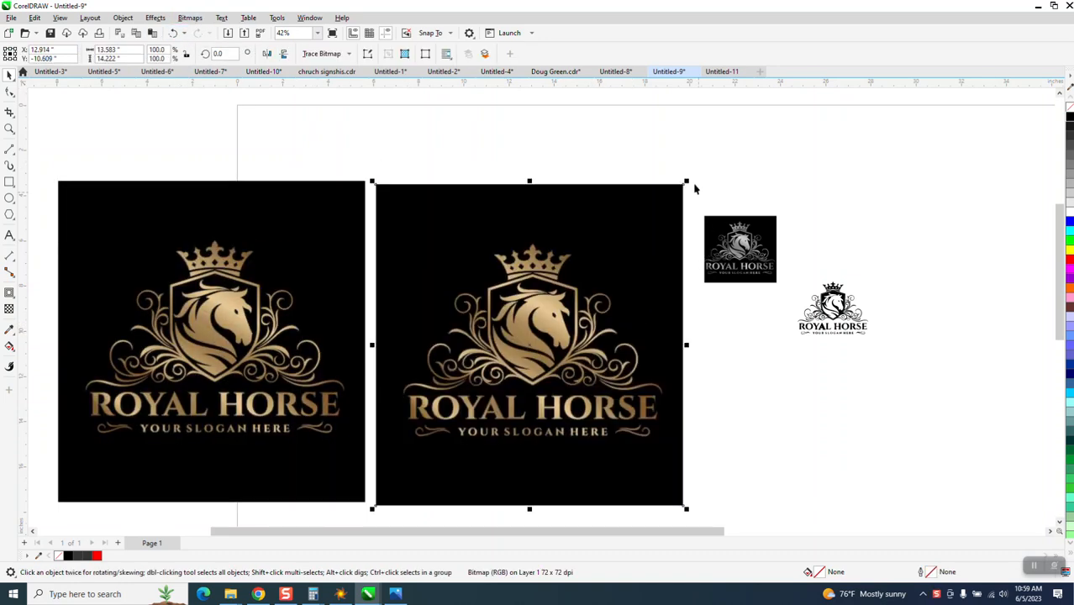
left_click_drag(687, 180, 485, 245)
left_click(723, 242)
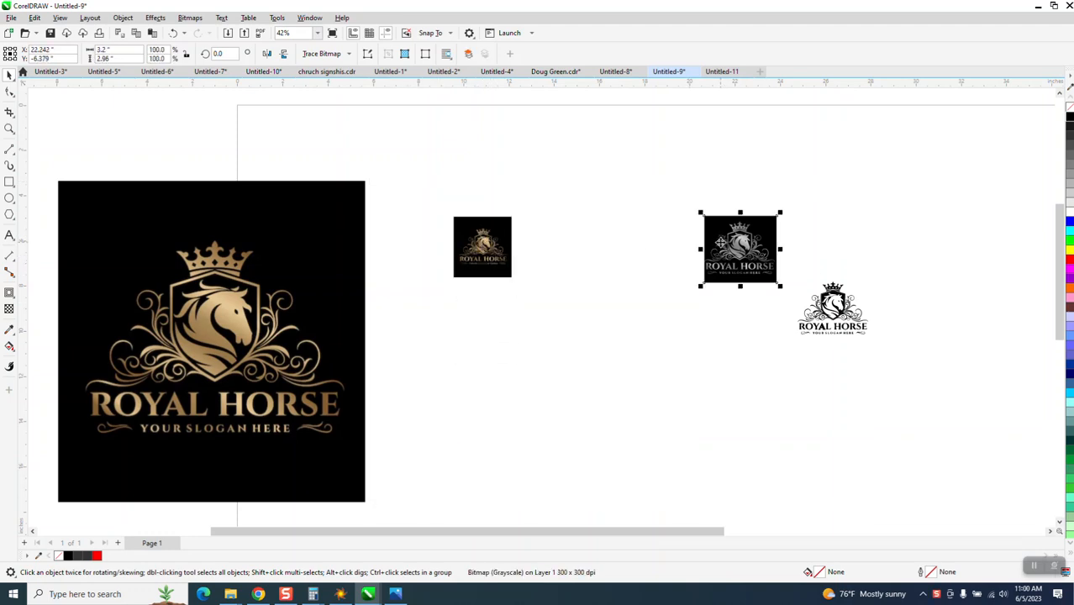
key("Delete")
Crop the small gold logo copy closely around its artwork, to about 2.25 by 1.74 inches.
left_click(8, 128)
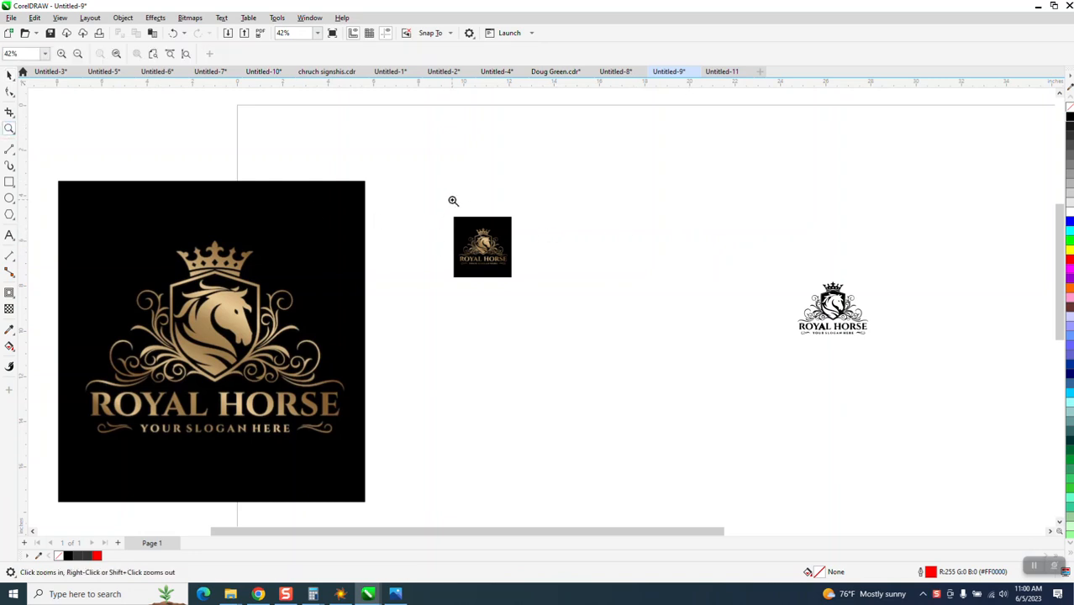
left_click_drag(450, 202, 573, 284)
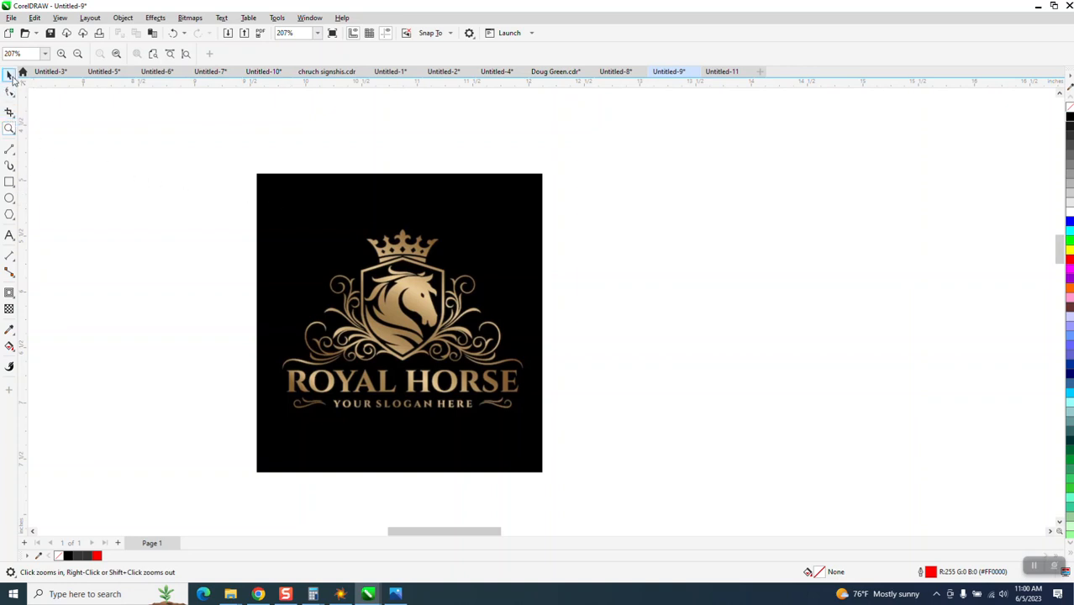
left_click(10, 75)
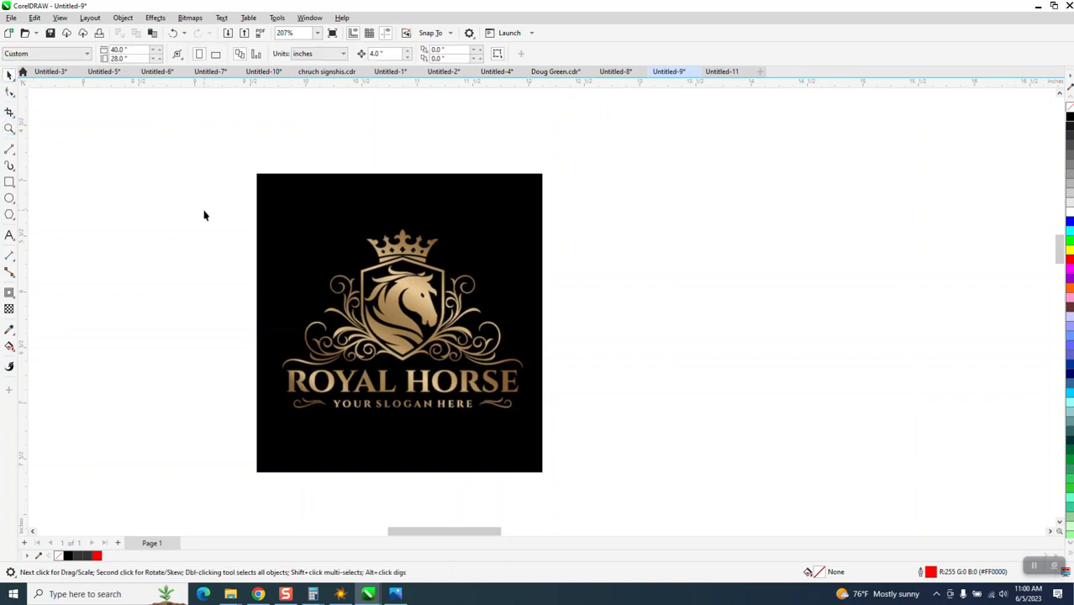
left_click(329, 231)
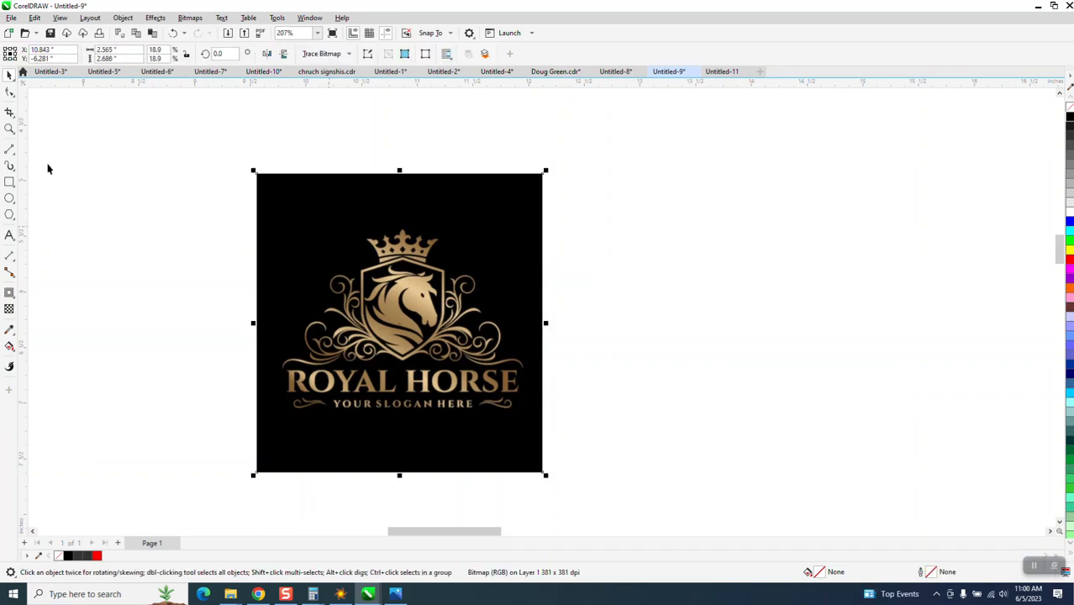
left_click(13, 118)
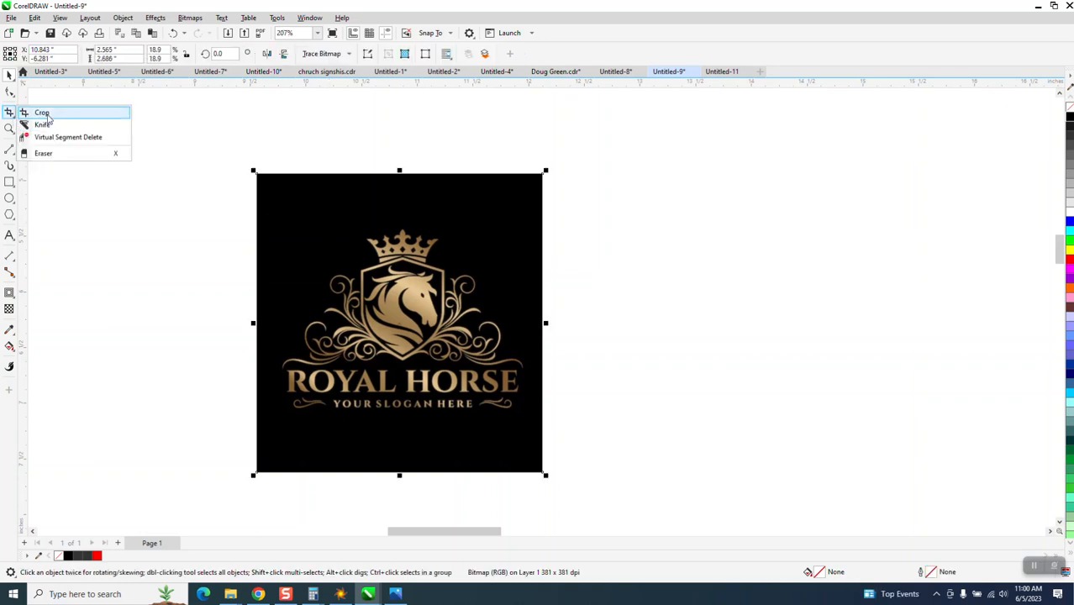
left_click(42, 113)
left_click_drag(283, 221, 530, 414)
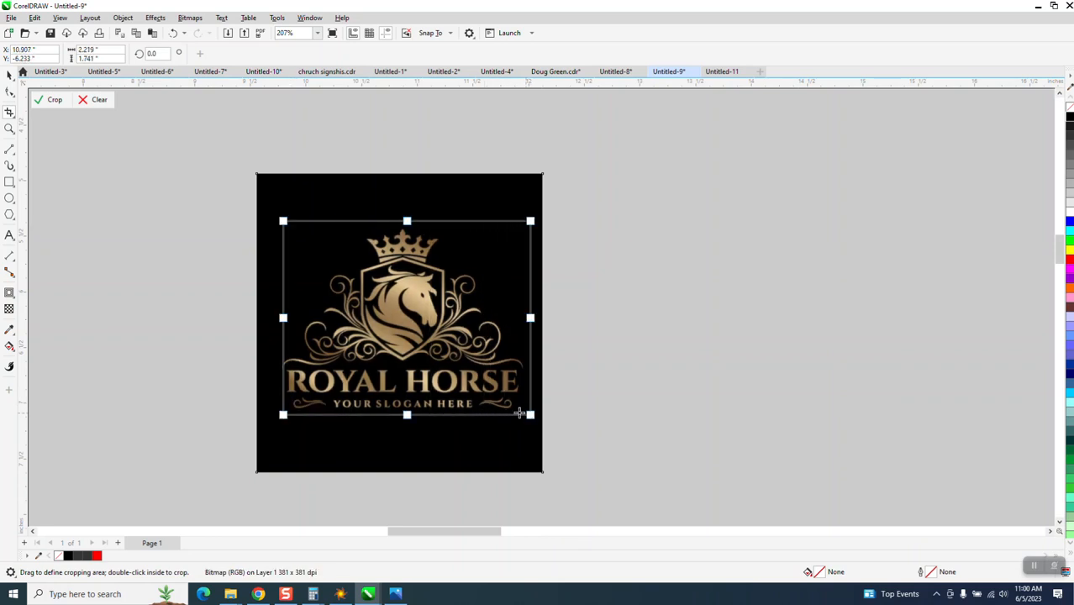
left_click_drag(283, 318, 279, 318)
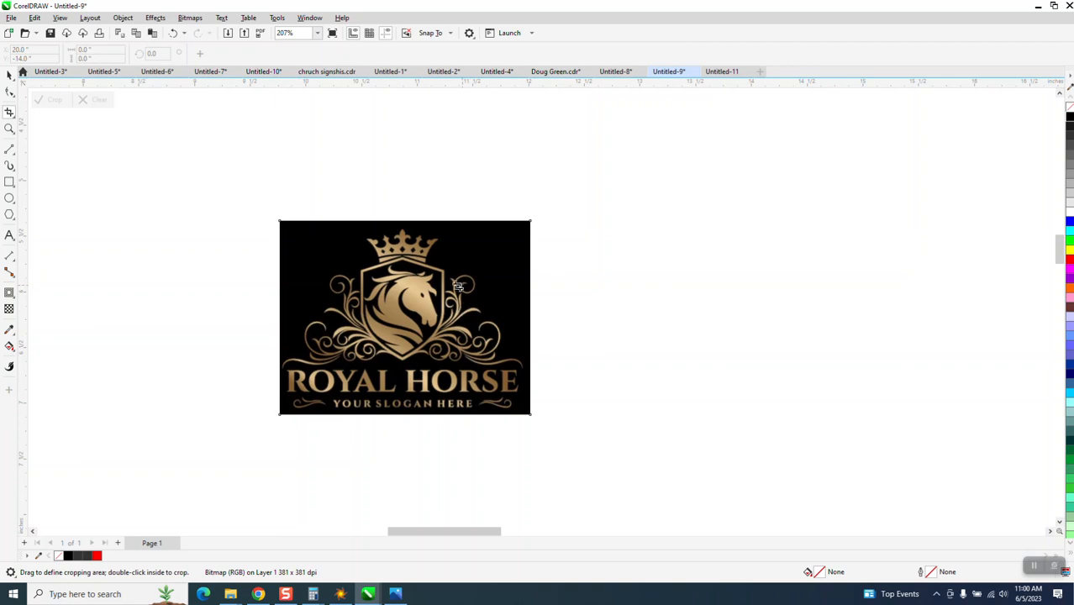
Convert the cropped logo to a Grayscale (8-bit) bitmap at 300 dpi.
left_click(10, 75)
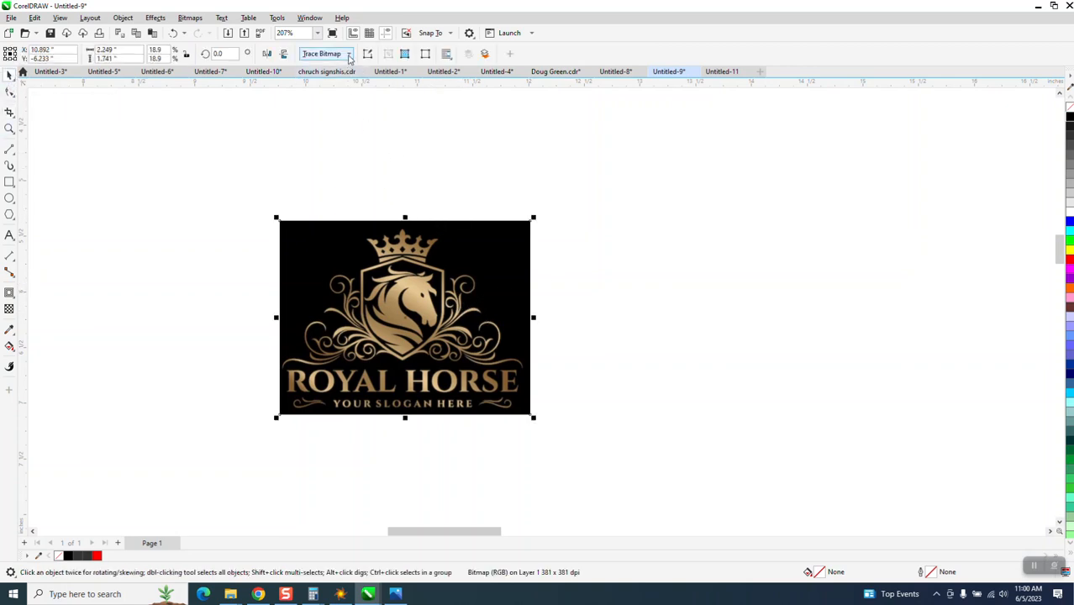
left_click(190, 18)
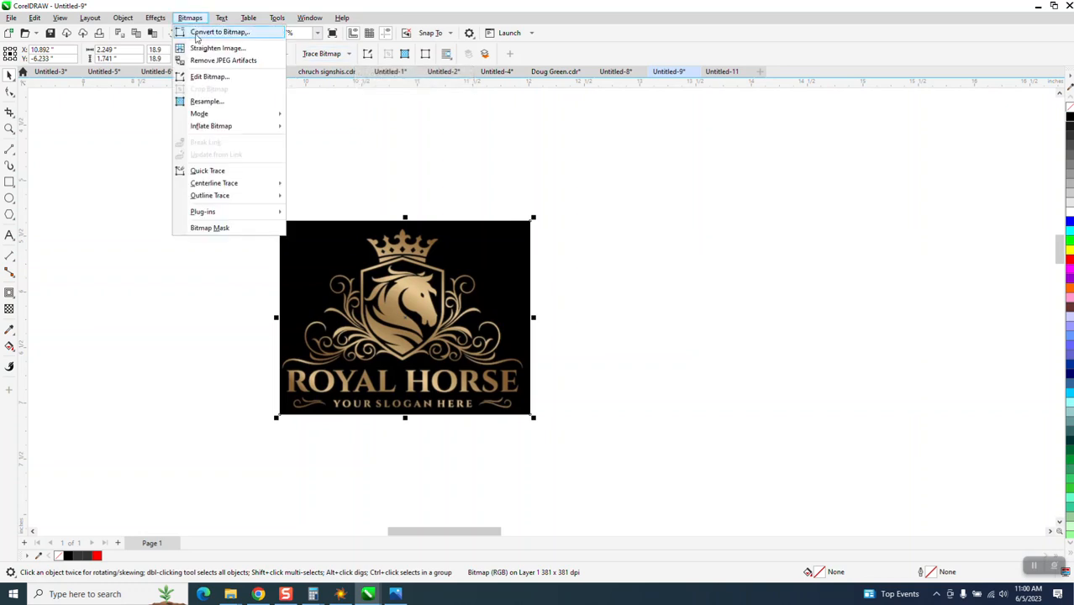
left_click(201, 34)
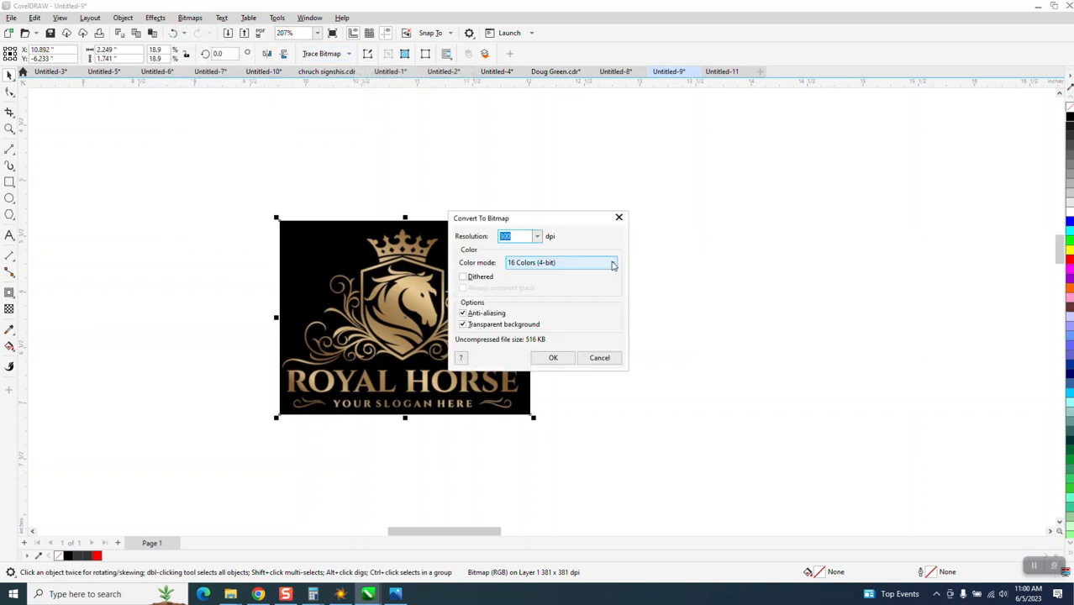
left_click(614, 263)
left_click(572, 291)
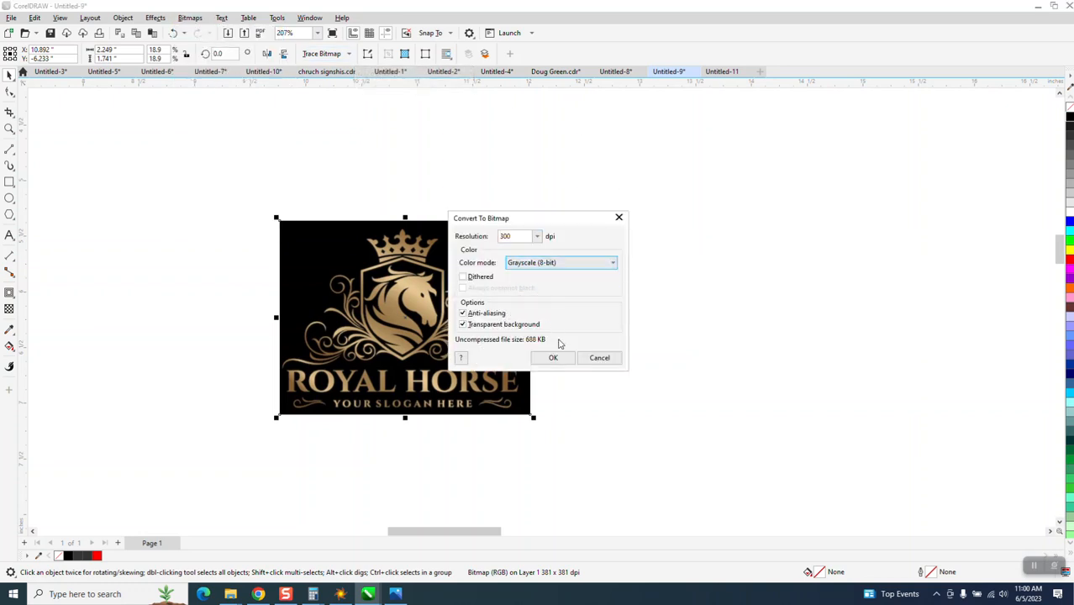
left_click(562, 358)
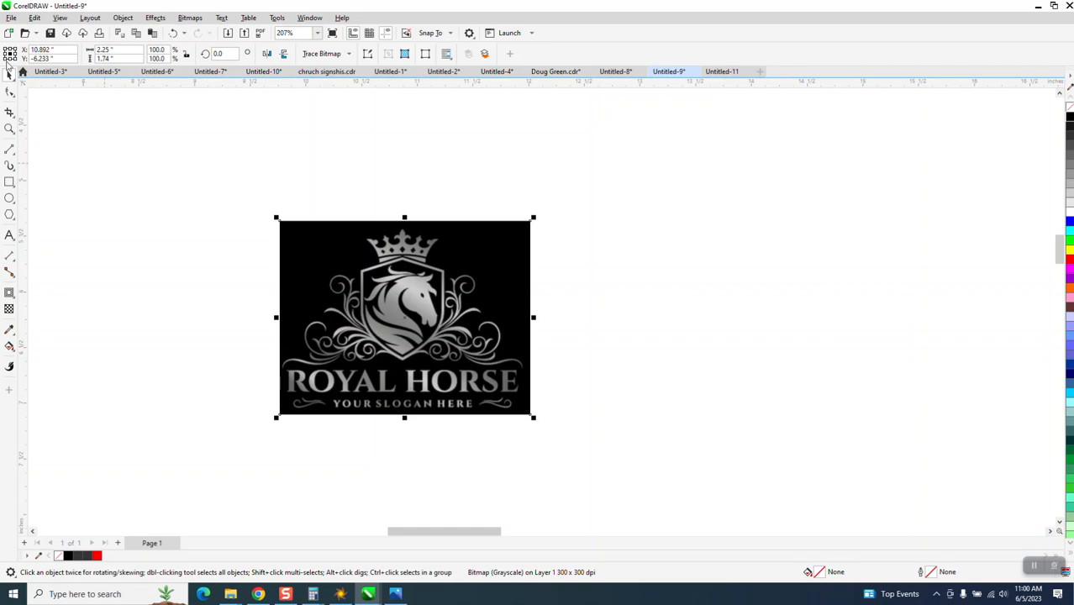
Outline-trace the grayscale logo bitmap as Clipart, accepting the PowerTRACE settings with detail 87 and smoothing 25.
left_click(9, 129)
left_click_drag(334, 264, 536, 343)
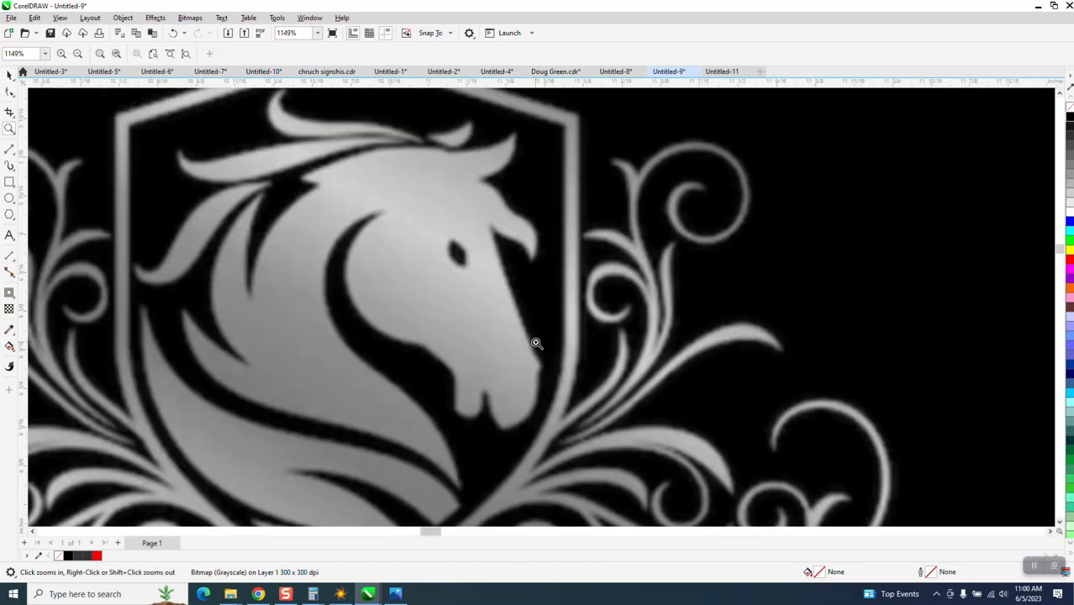
scroll(395, 248, "down", 5)
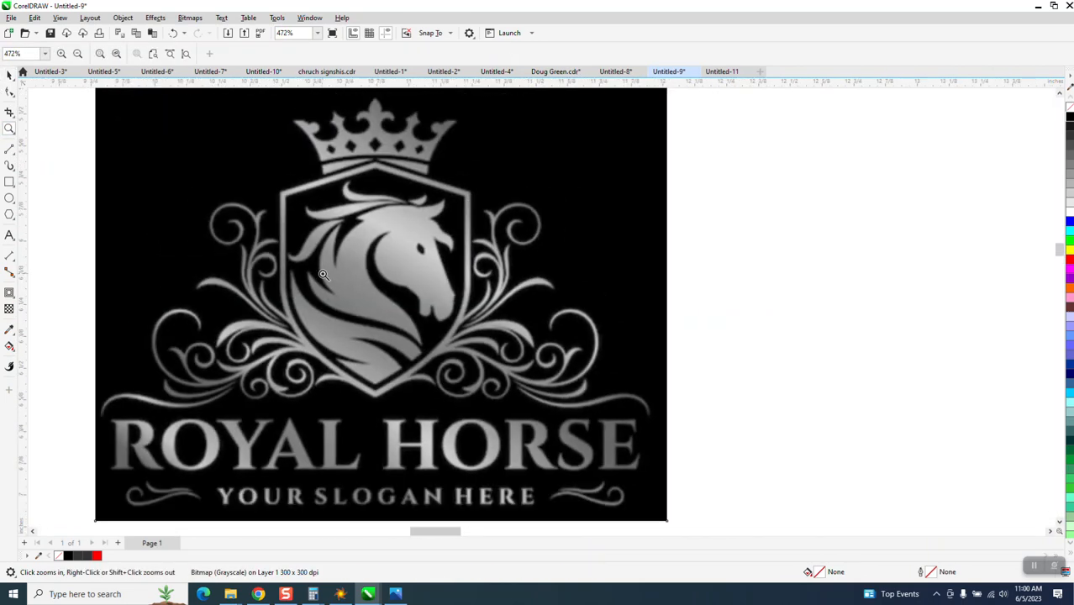
scroll(290, 210, "down", 2)
key("space")
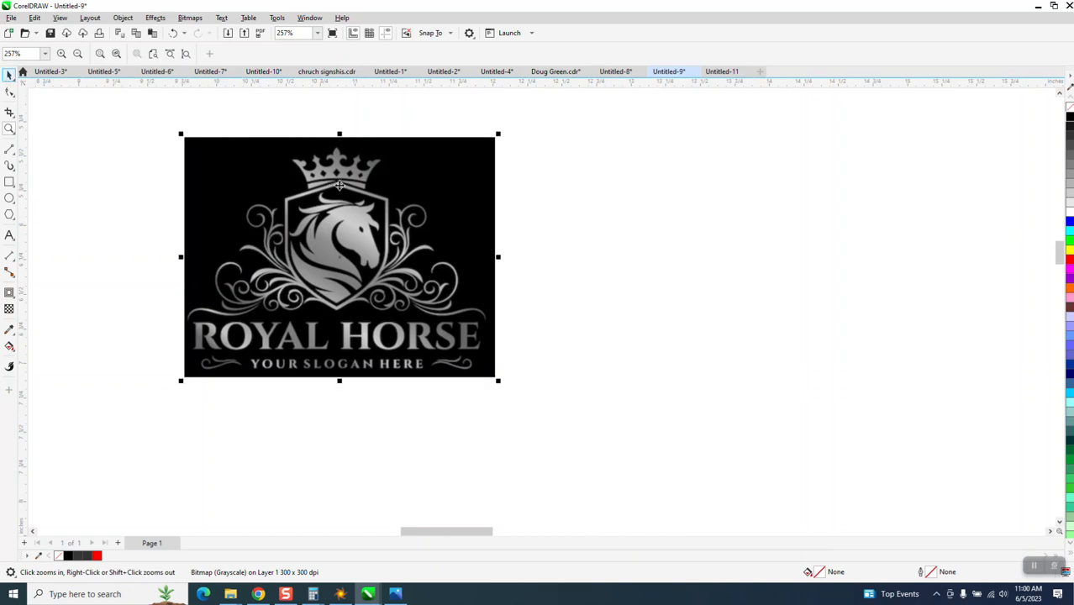
left_click(350, 55)
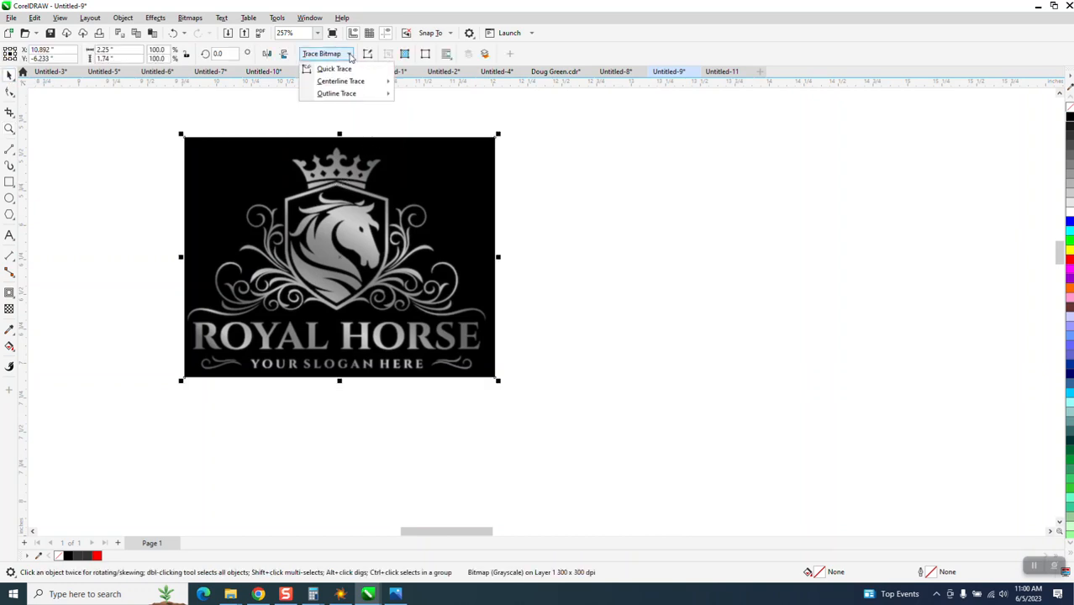
mouse_move(346, 97)
left_click(418, 133)
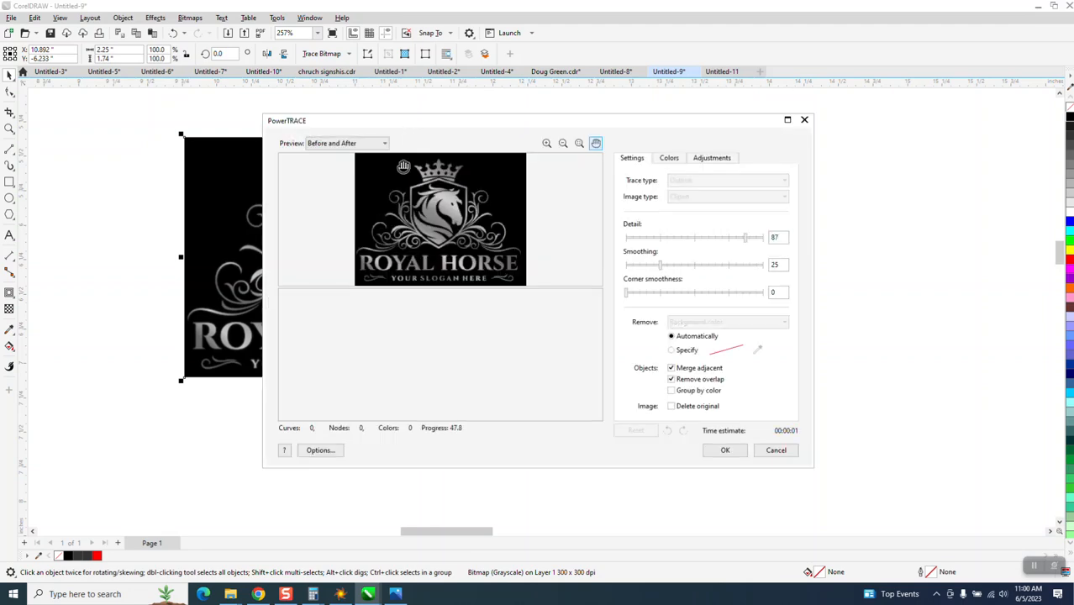
left_click(713, 452)
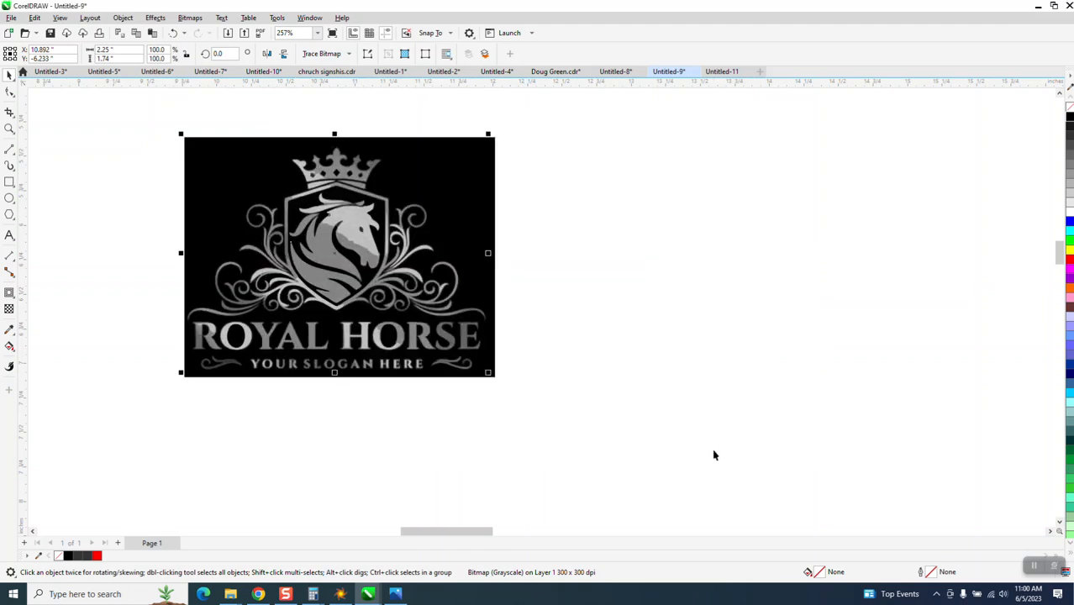
Move the traced logo group clear of the bitmap, to its right, and switch the view to Wireframe.
left_click_drag(330, 262, 654, 286)
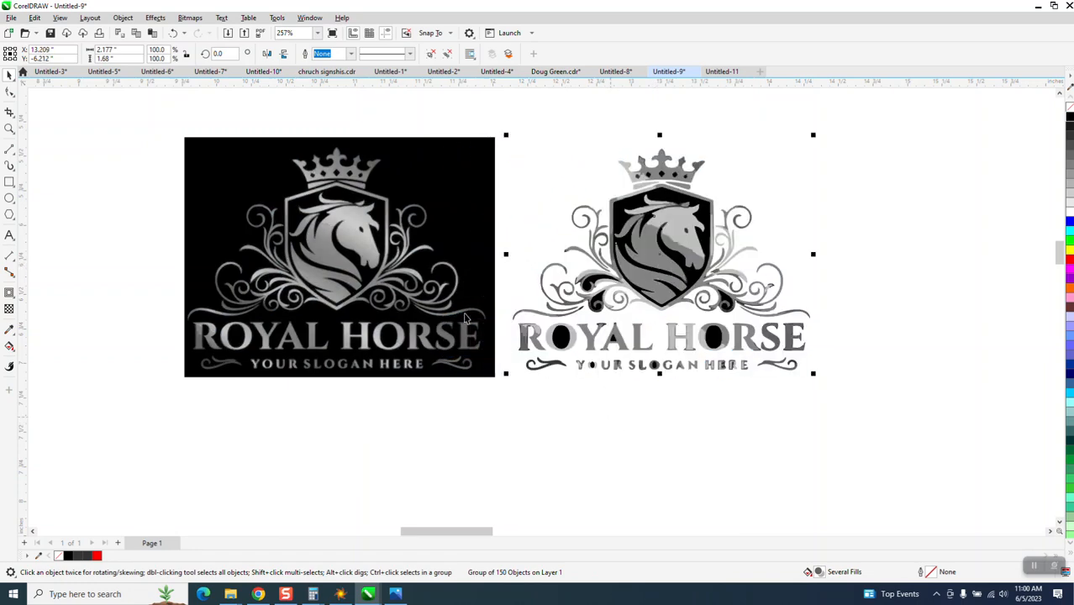
mouse_move(693, 267)
left_mouse_down()
mouse_move(740, 274)
mouse_move(694, 273)
mouse_move(703, 277)
left_mouse_up()
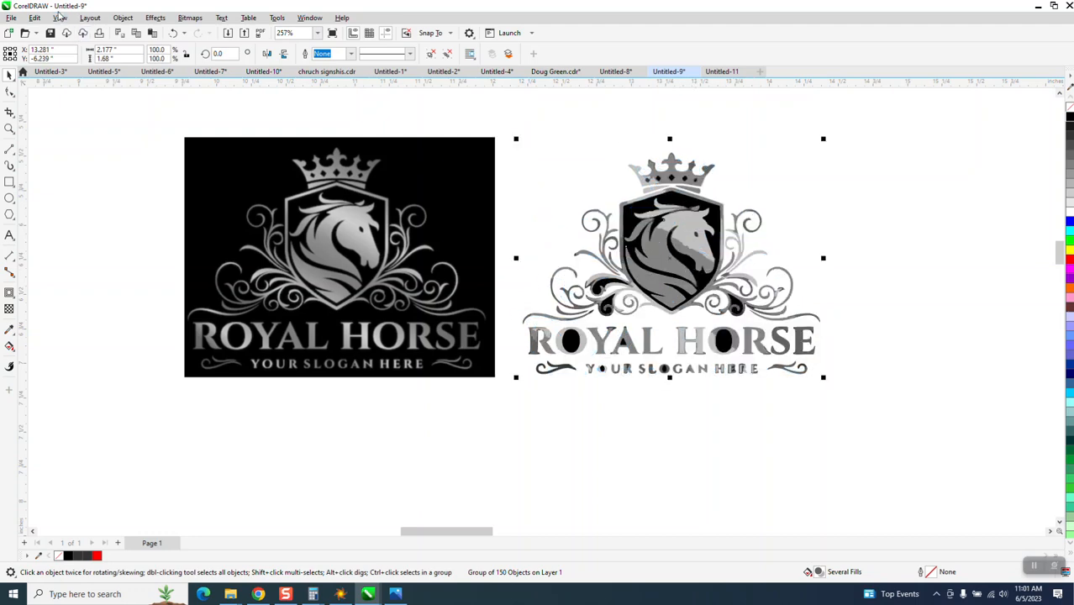
left_click(60, 18)
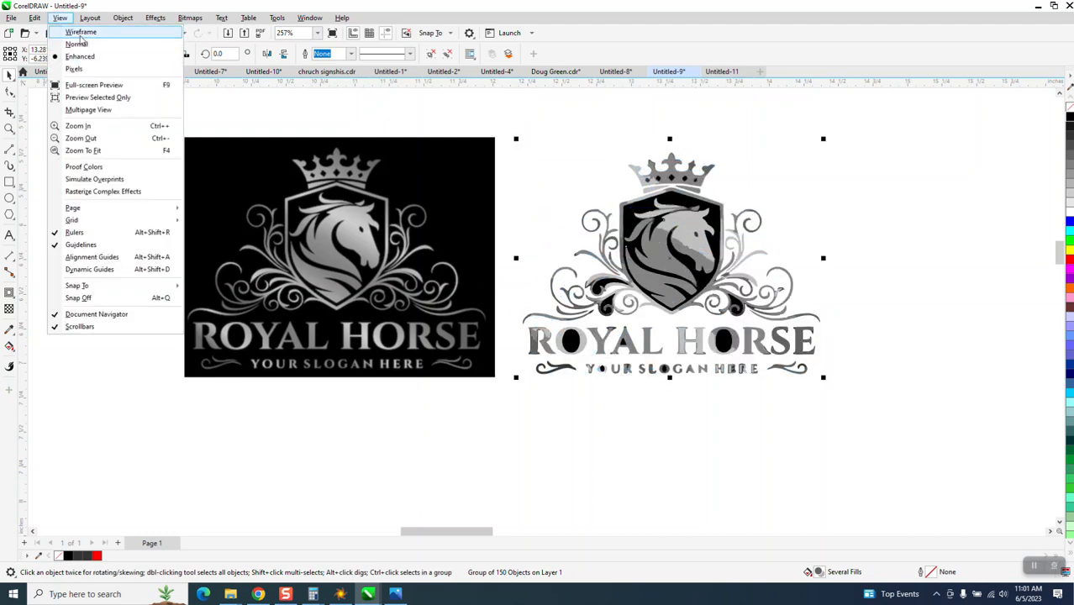
left_click(82, 32)
Ungroup the traced logo and delete the stray diagonal line crossing its left side.
left_click(531, 183)
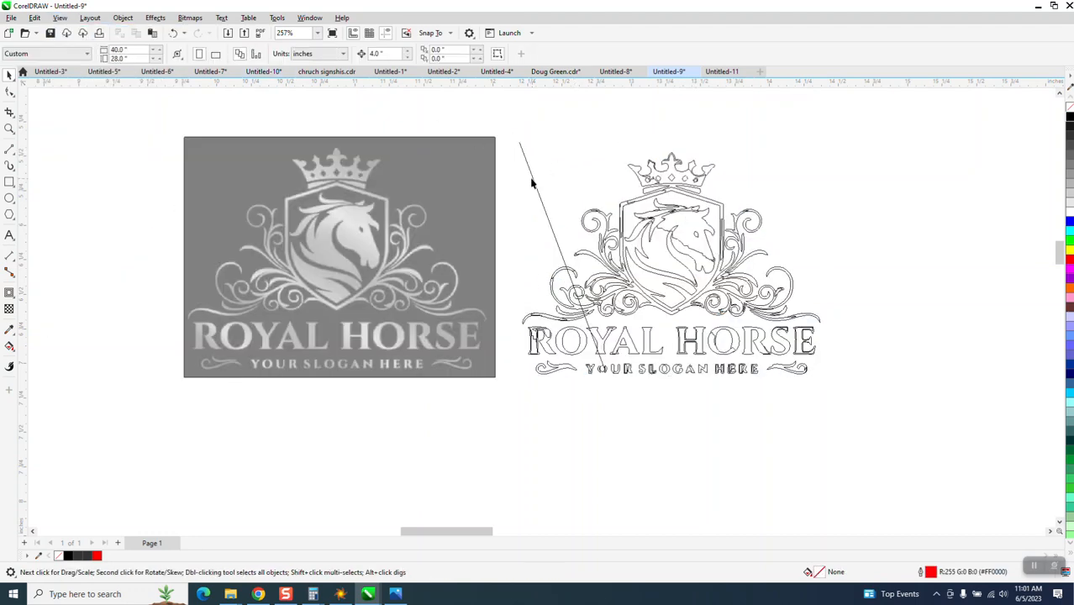
left_click(532, 182)
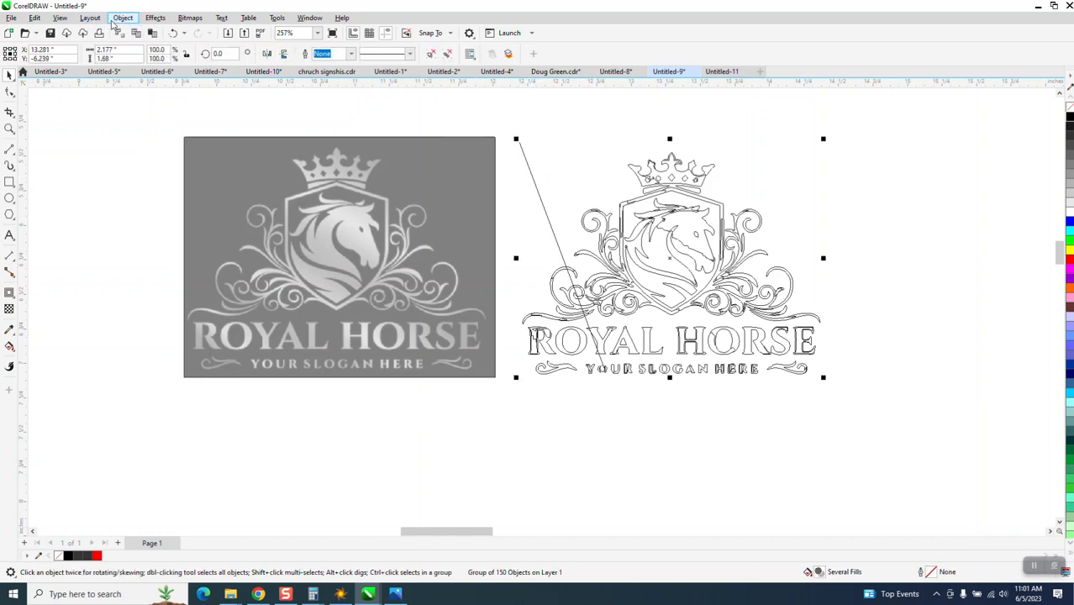
left_click(123, 18)
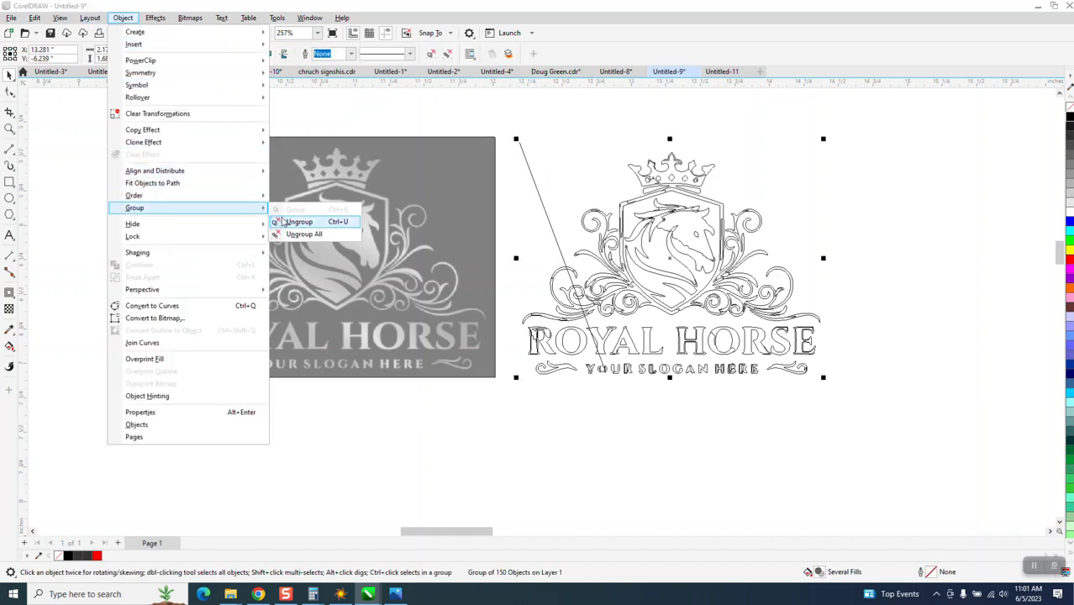
left_click(284, 219)
left_click(140, 170)
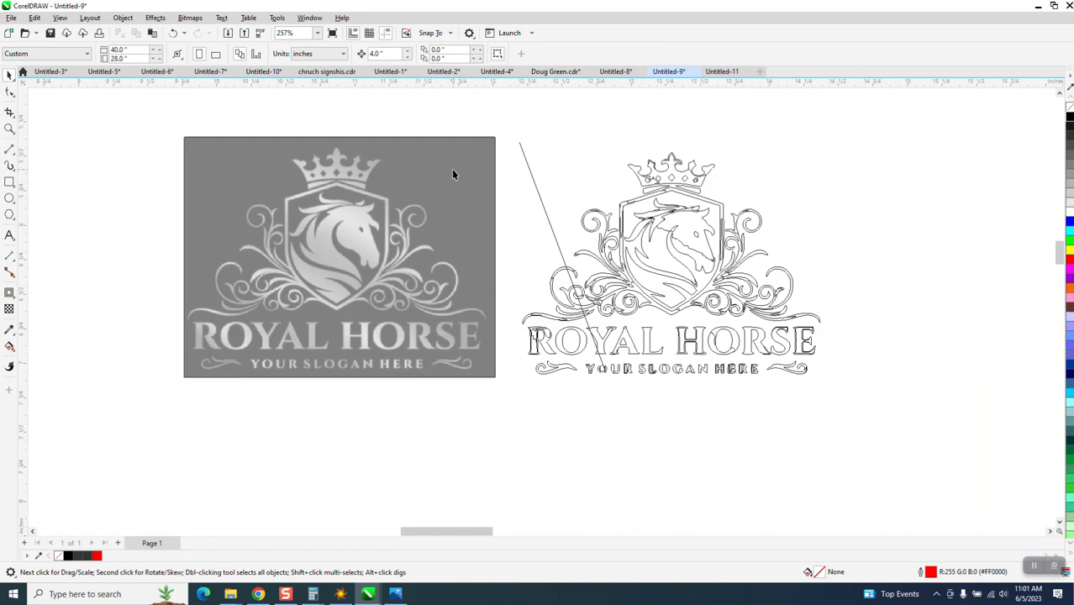
left_click(533, 178)
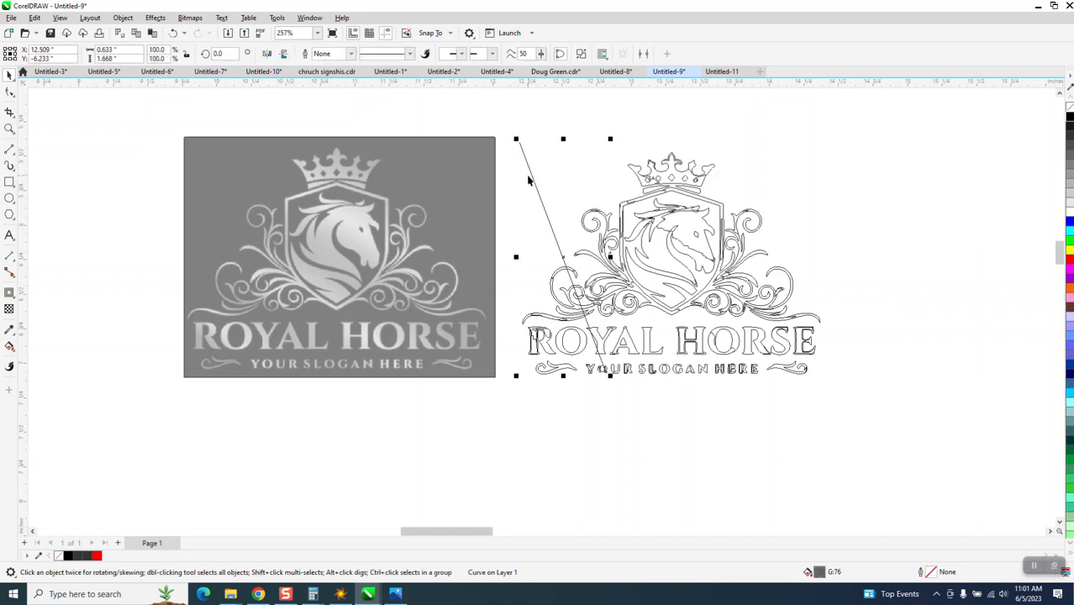
key("Delete")
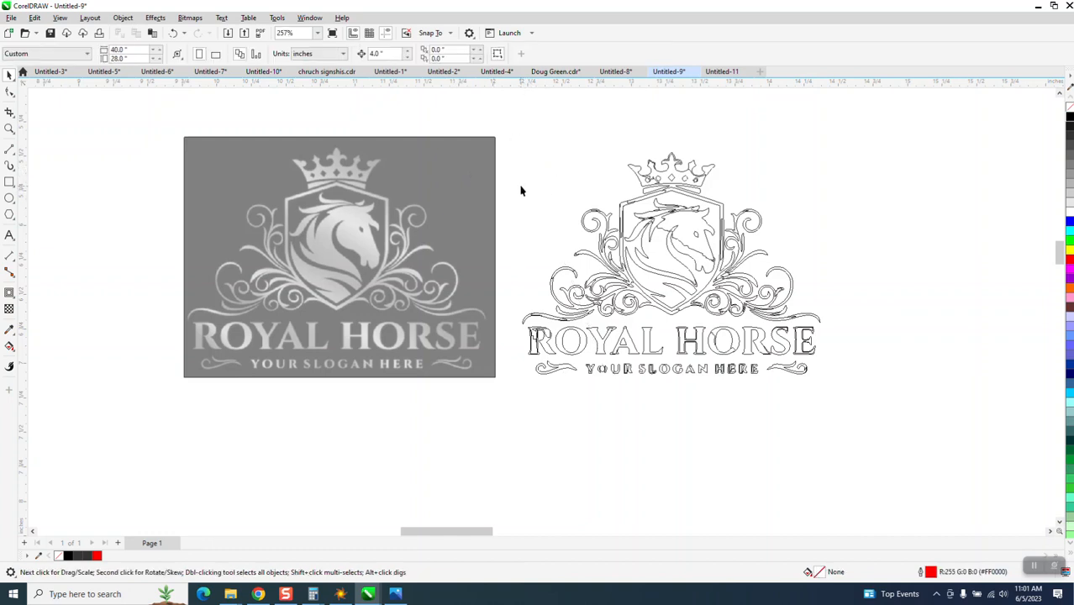
Switch the view to Enhanced and set the nudge distance to 3.0 inches.
left_click(60, 17)
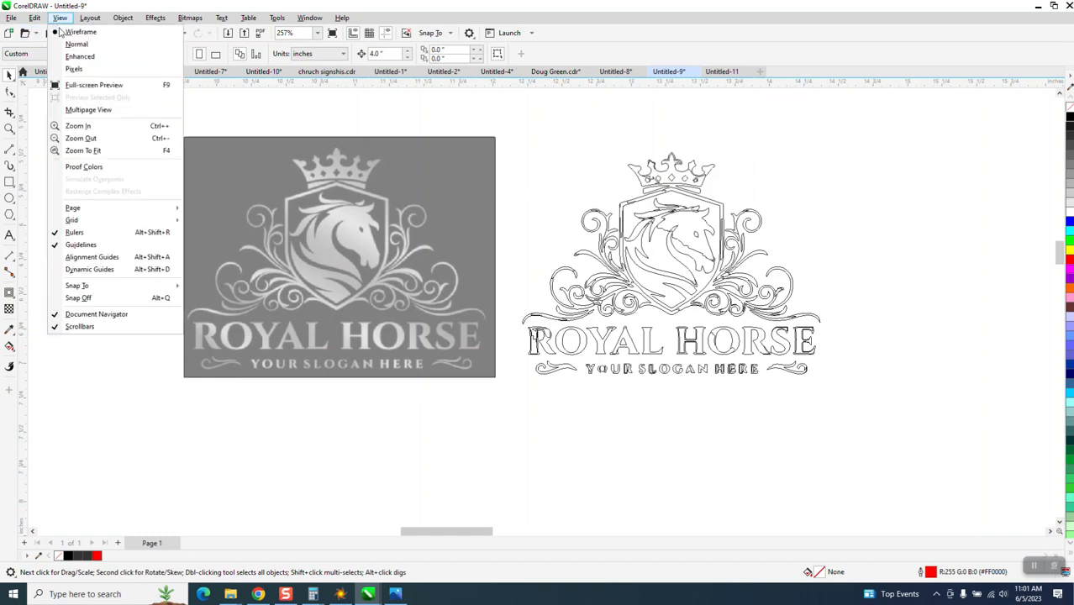
left_click(80, 56)
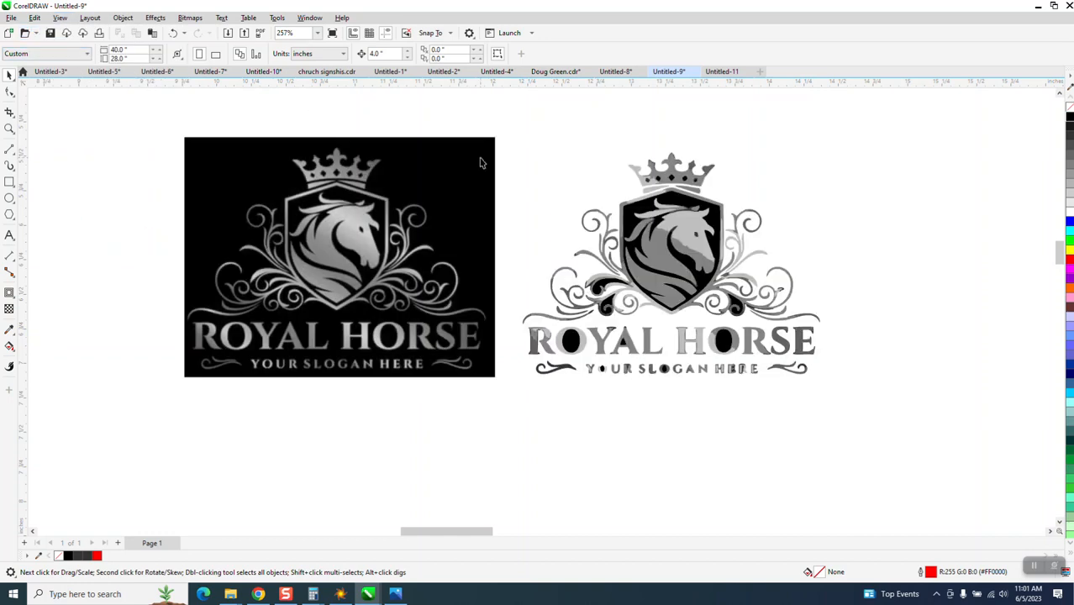
scroll(480, 162, "down", 1)
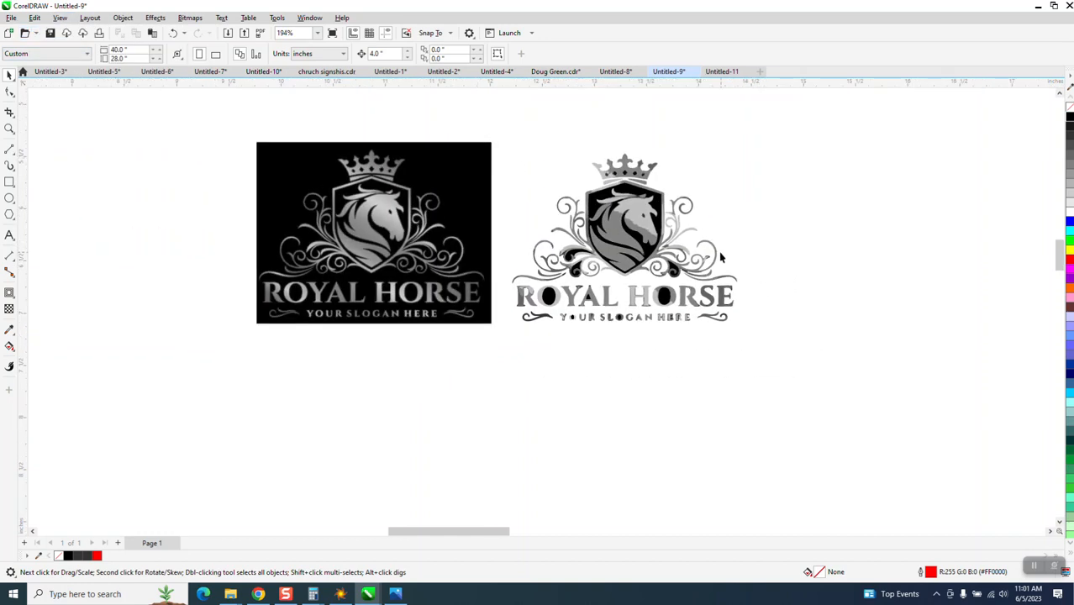
left_click(600, 208)
left_click_drag(514, 145, 760, 368)
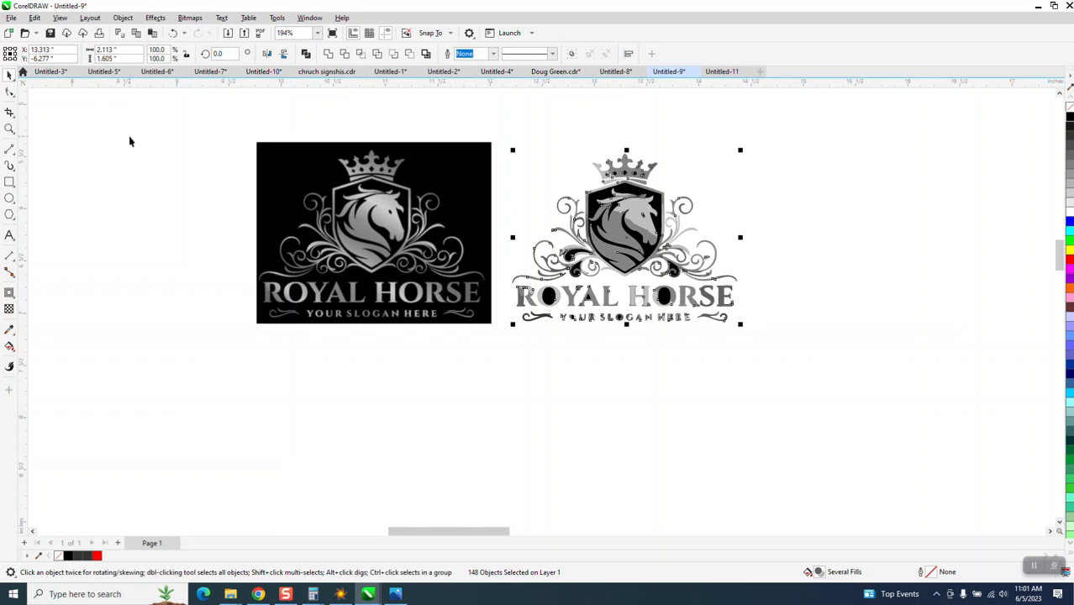
left_click(157, 132)
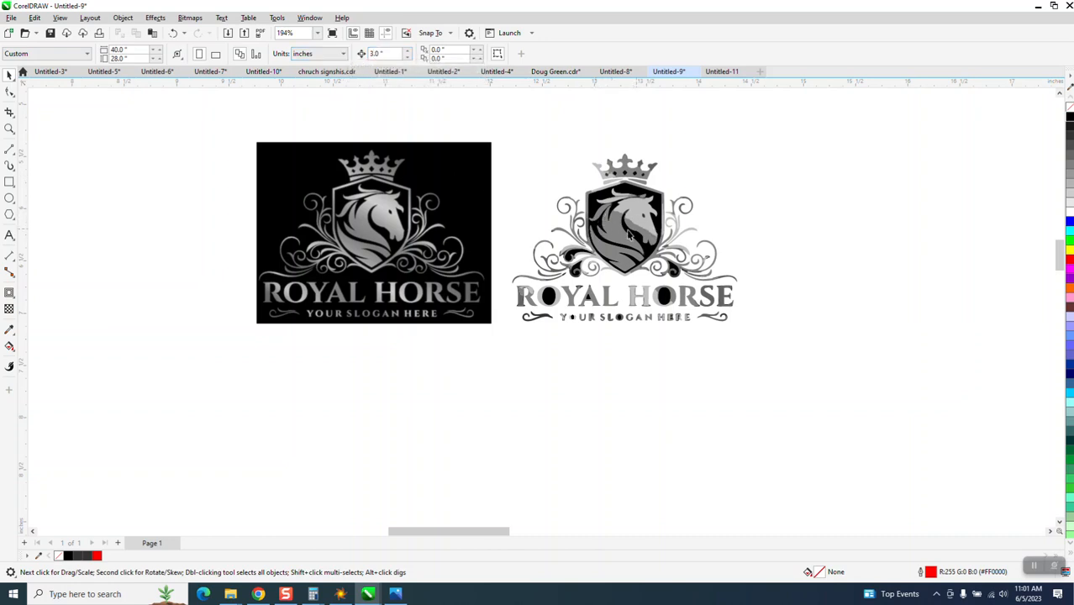
Try filling all curves of the traced logo with black, and undo the fill.
left_click(10, 129)
left_click_drag(509, 178, 977, 427)
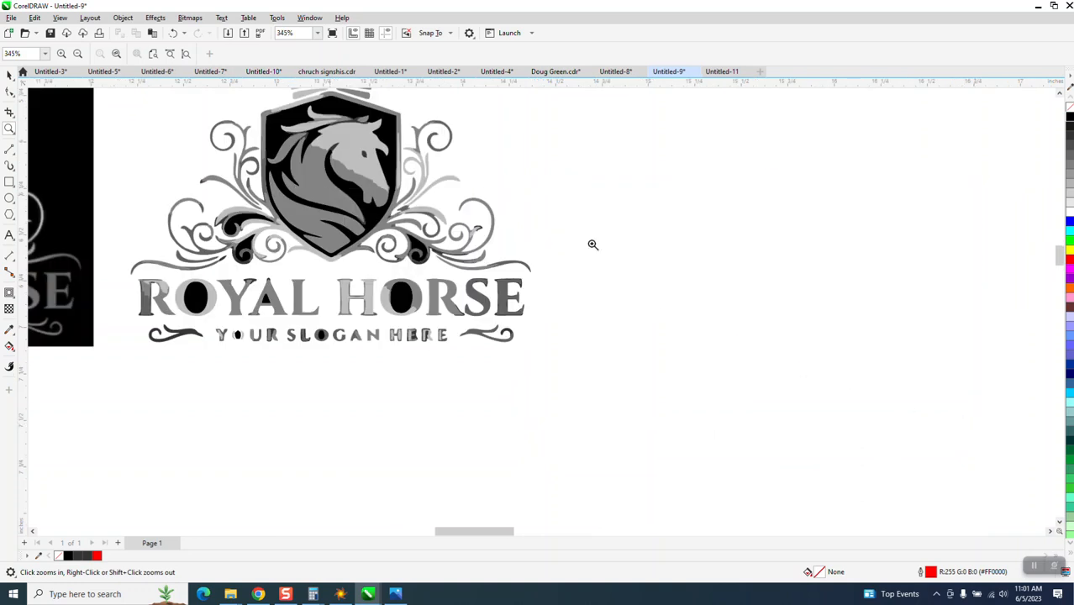
right_click(592, 244)
left_click(9, 75)
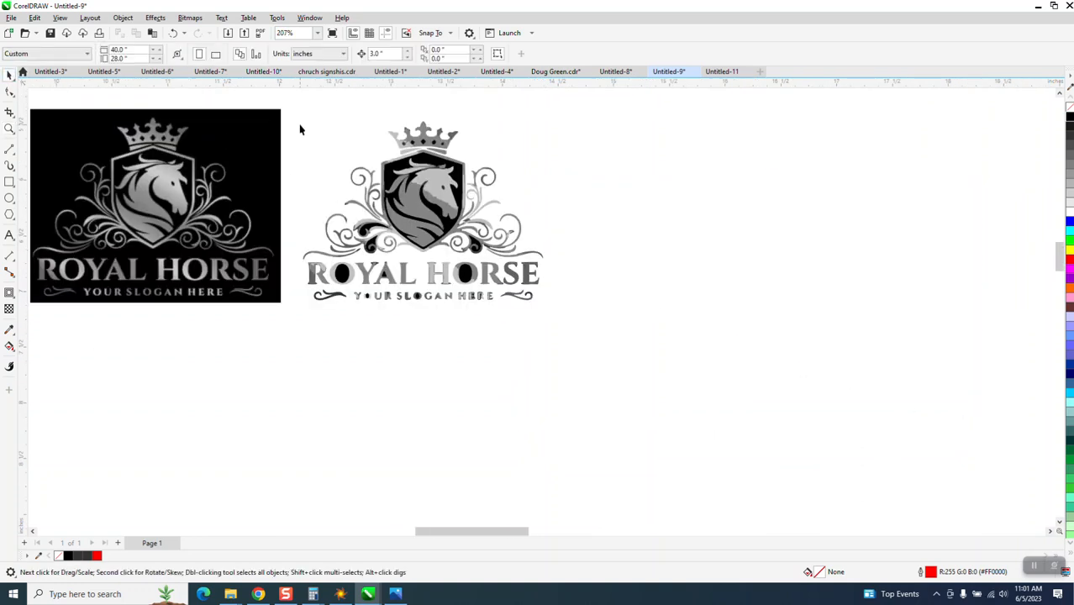
left_click_drag(309, 259, 592, 339)
left_click(1069, 121)
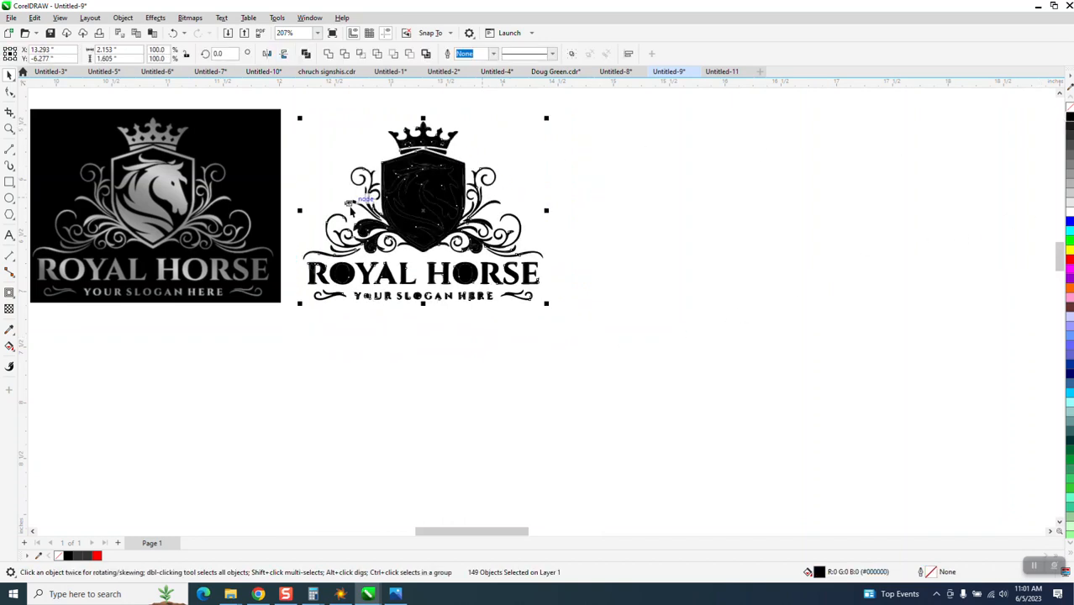
left_click(171, 34)
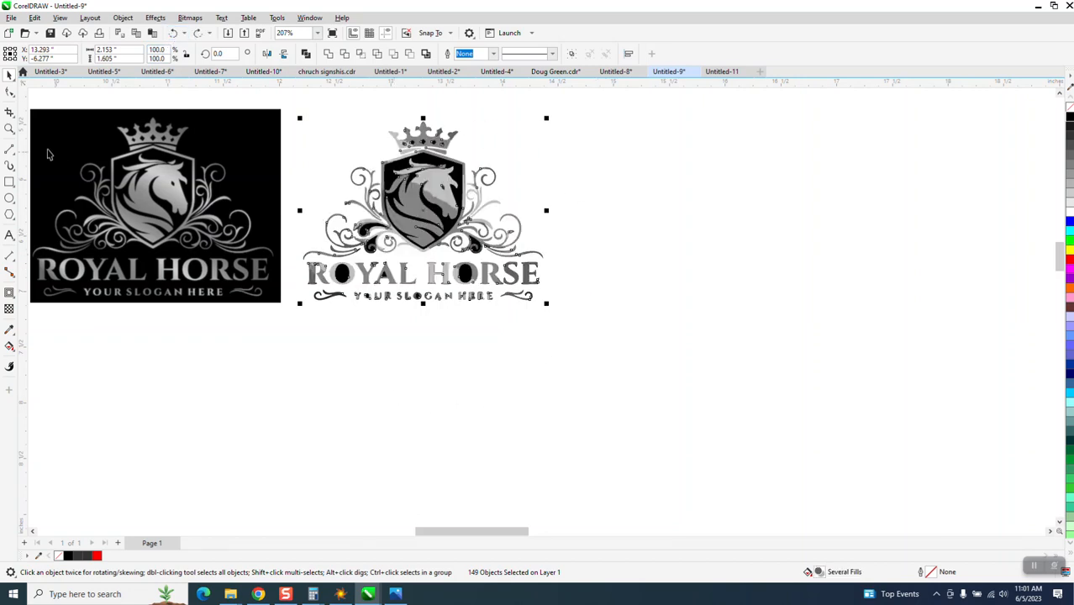
Delete the black shapes filling the O and A of ROYAL and the O of HORSE.
left_click(354, 351)
left_click(343, 273)
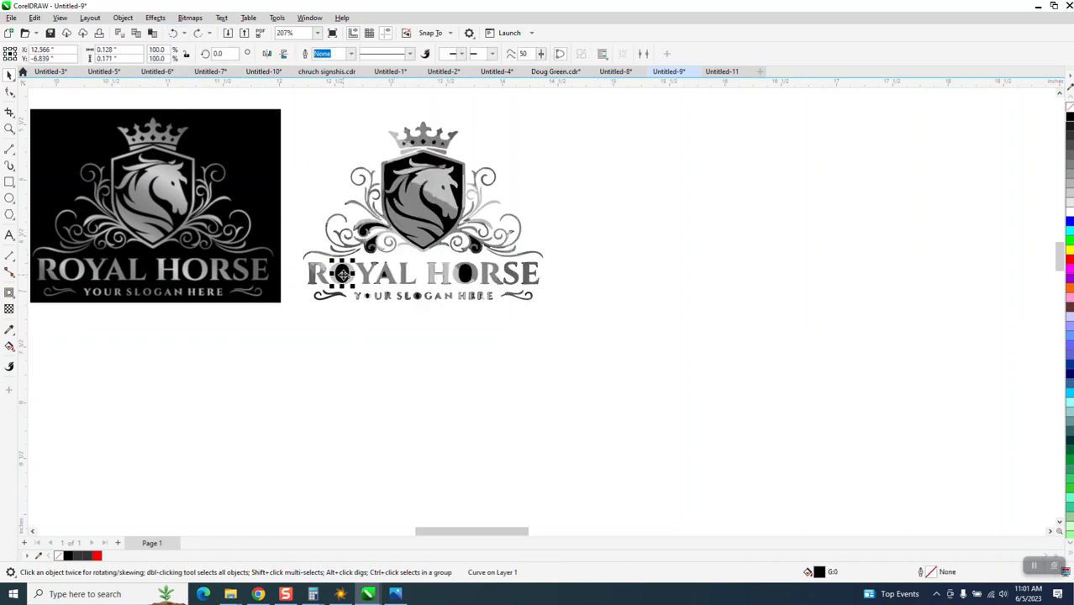
key("Escape")
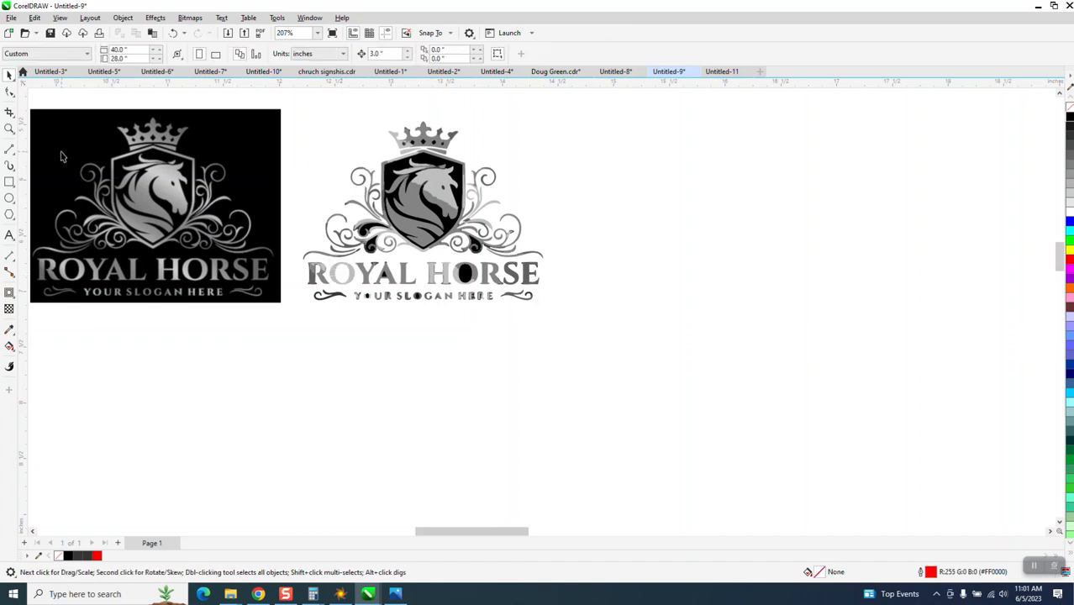
left_click(9, 128)
left_click_drag(311, 243, 695, 360)
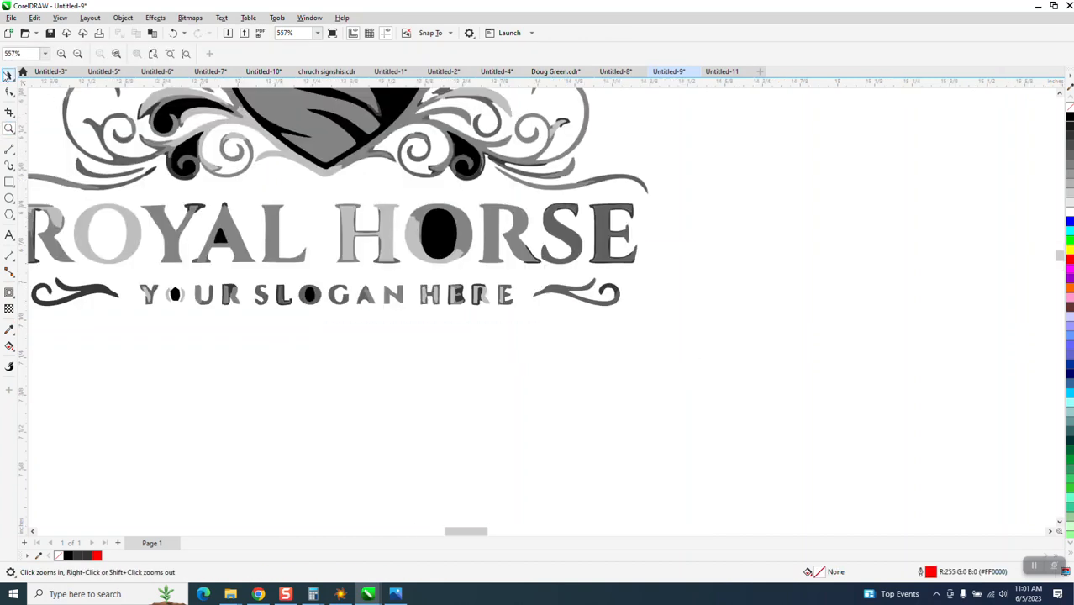
left_click(9, 75)
left_click(223, 237)
key("Escape")
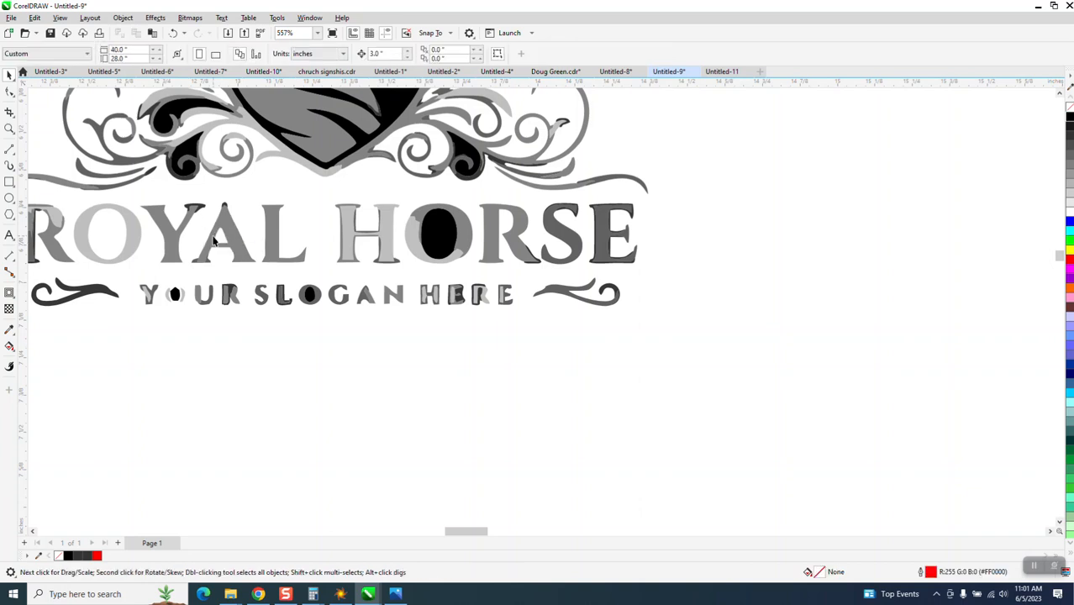
left_click(448, 243)
key("Delete")
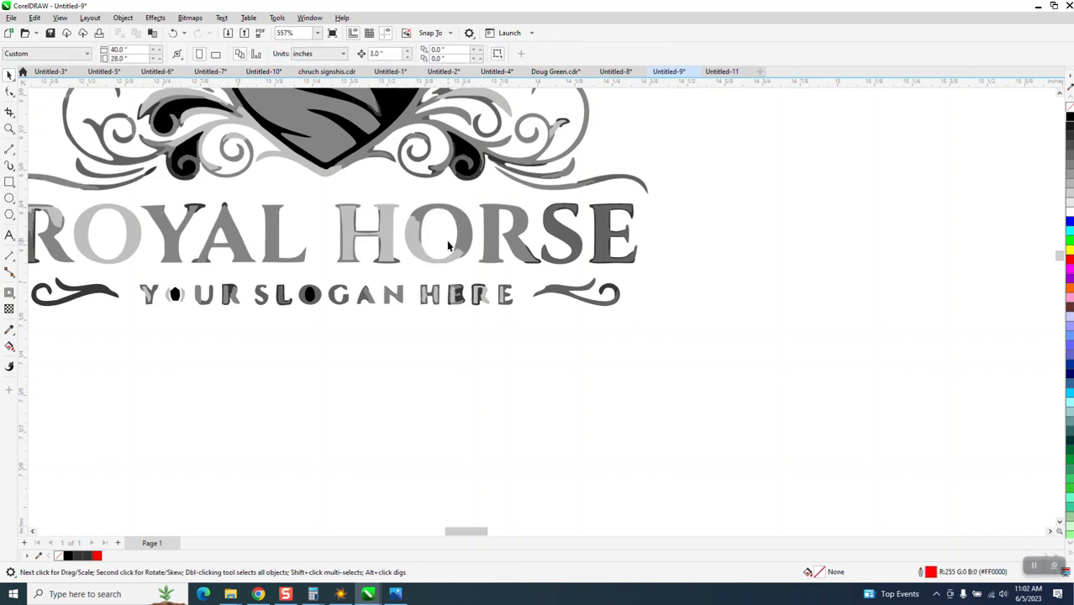
Delete the black shapes filling the letter O in YOUR and in SLOGAN.
left_click(311, 296)
key("Delete")
left_click(177, 296)
key("Delete")
Delete the black infill shapes from the scrollwork on both sides below the shield.
scroll(299, 313, "down", 1)
left_click(449, 174)
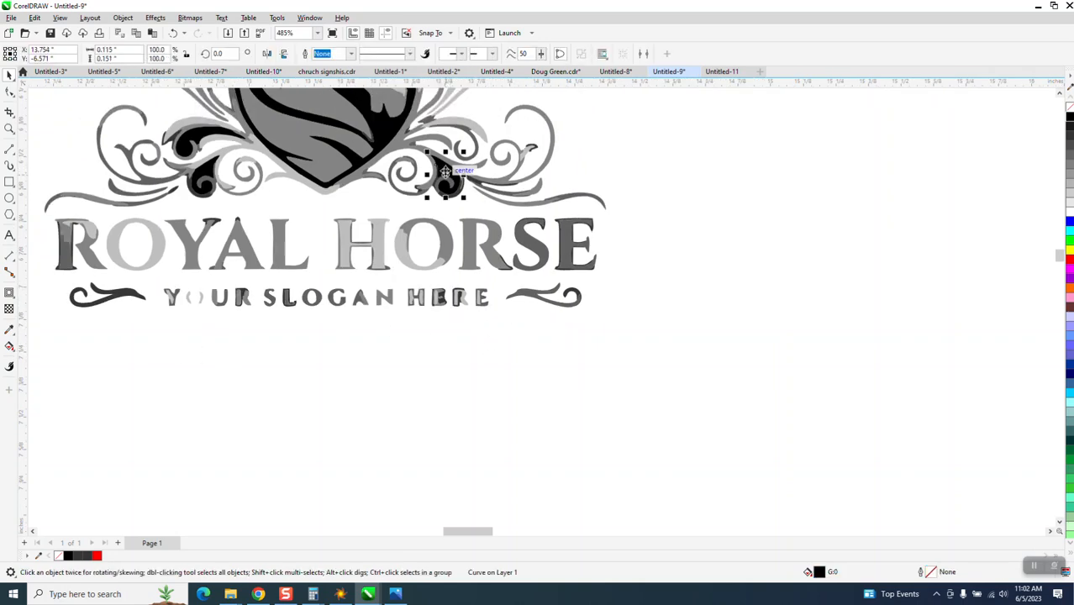
key("Delete")
left_click(208, 176)
key("Delete")
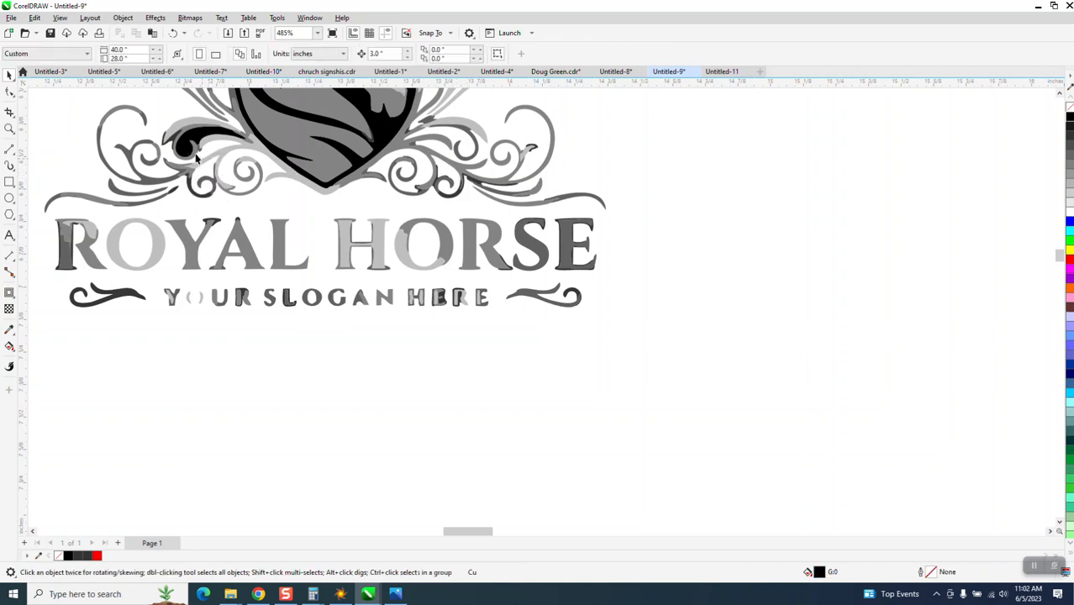
left_click(183, 150)
key("Delete")
Delete the dark shapes filling the five diamond openings in the crown, including the leftover sliver in the rightmost one.
scroll(428, 361, "down", 4)
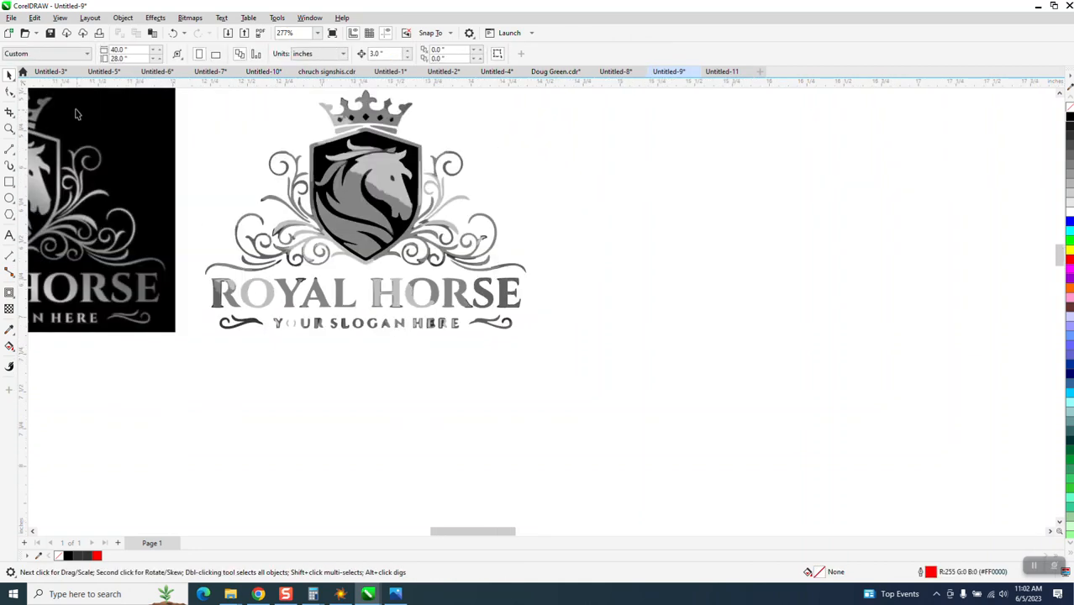
left_click(9, 128)
left_click_drag(331, 98, 403, 146)
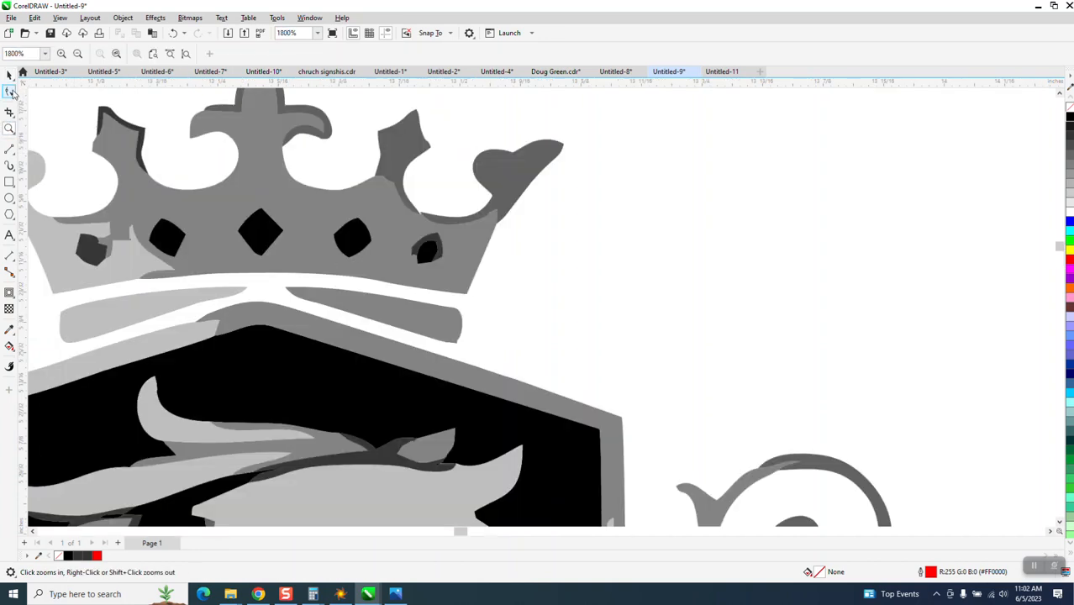
left_click(9, 75)
left_click(91, 249)
key("Delete")
left_click(164, 240)
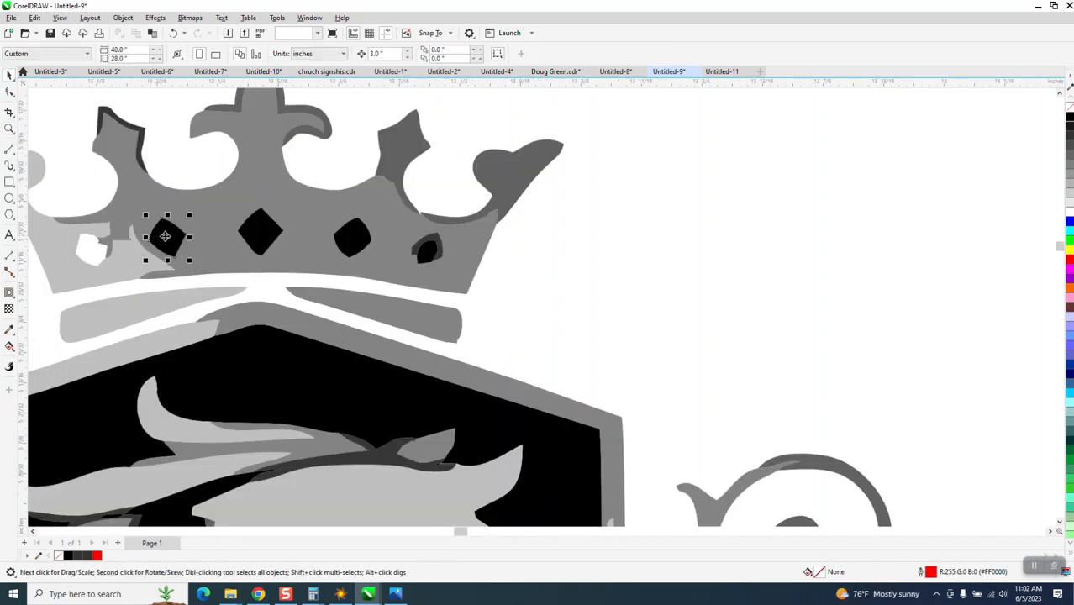
key("Delete")
left_click(270, 235)
key("Delete")
left_click(351, 244)
key("Delete")
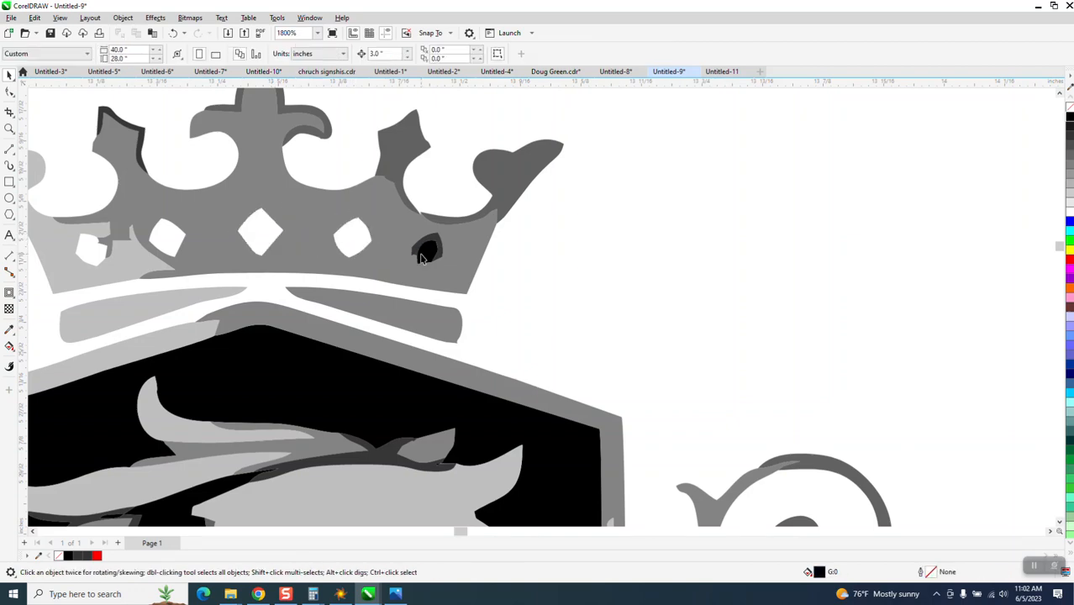
left_click(427, 250)
key("Delete")
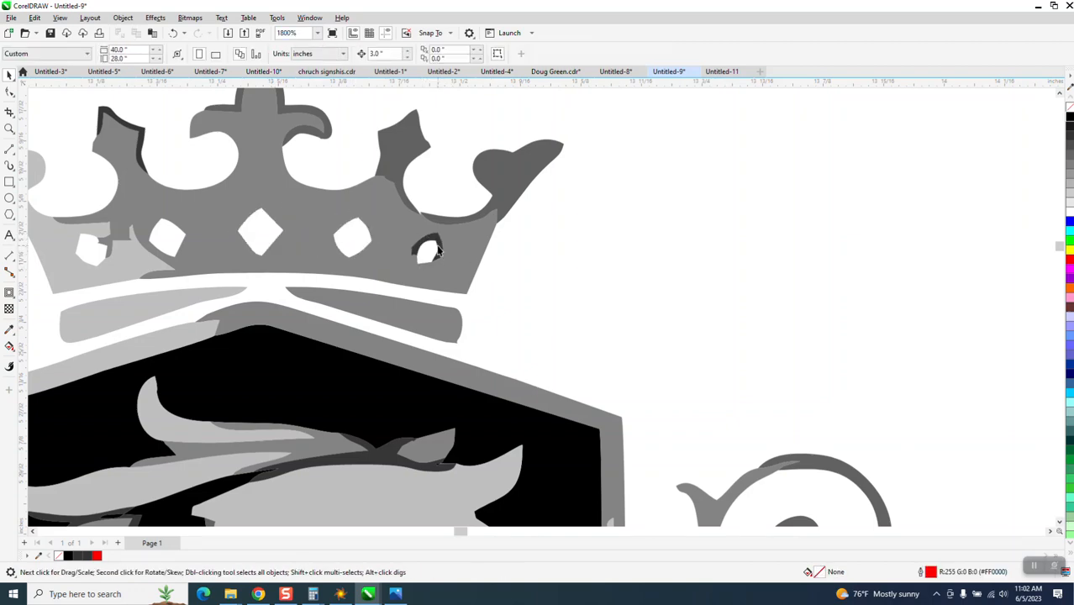
left_click(435, 250)
key("Delete")
Nudge the horse's face, jaw, neck and lower mane pieces 3 inches right, out of the shield.
scroll(373, 240, "down", 3)
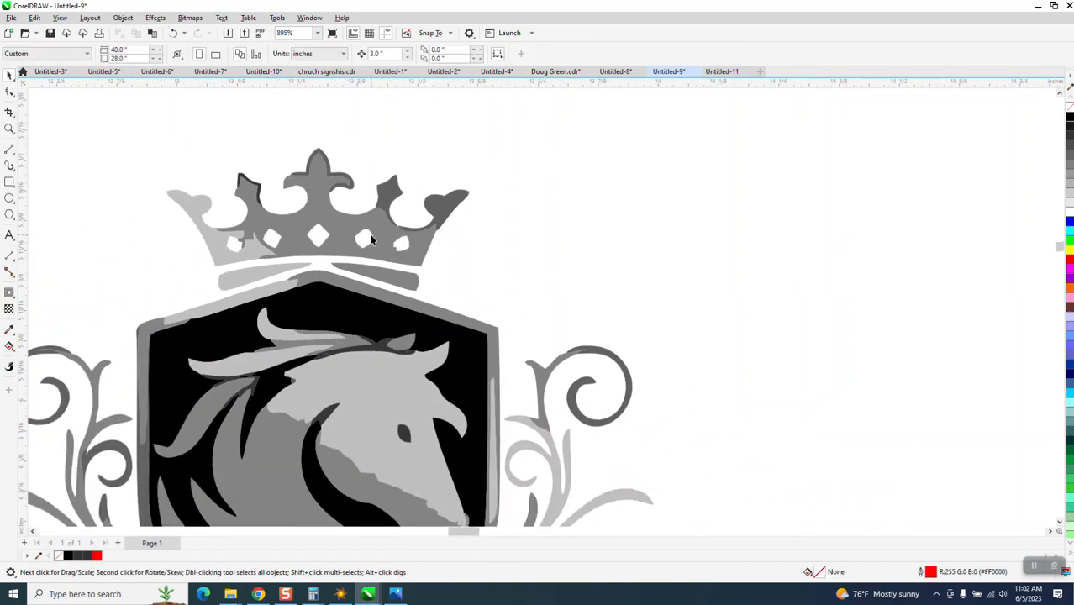
scroll(373, 241, "down", 3)
scroll(454, 249, "down", 1)
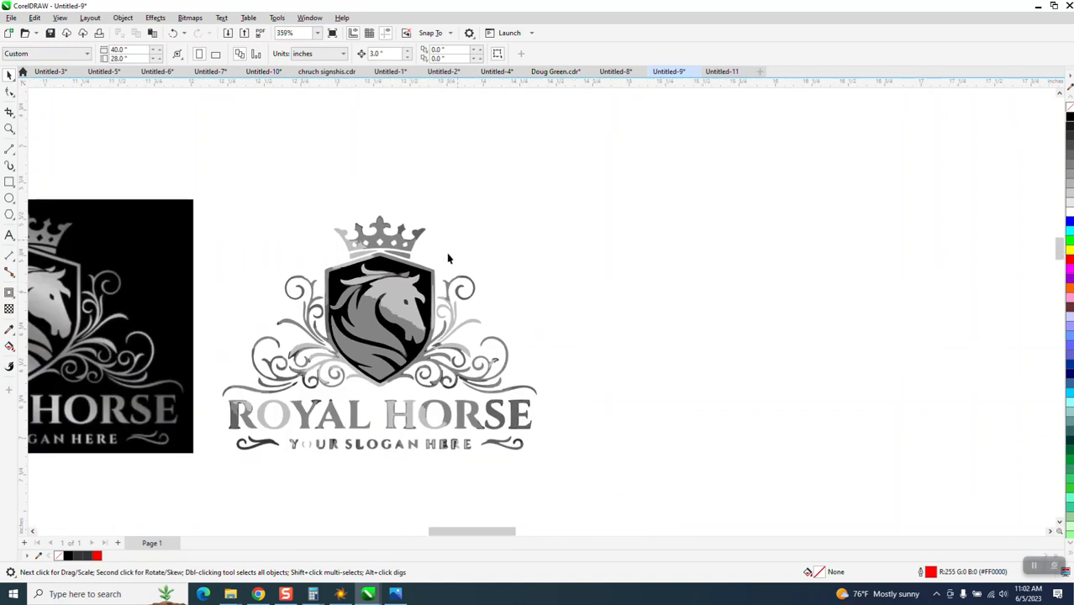
left_click(394, 291)
key("Right")
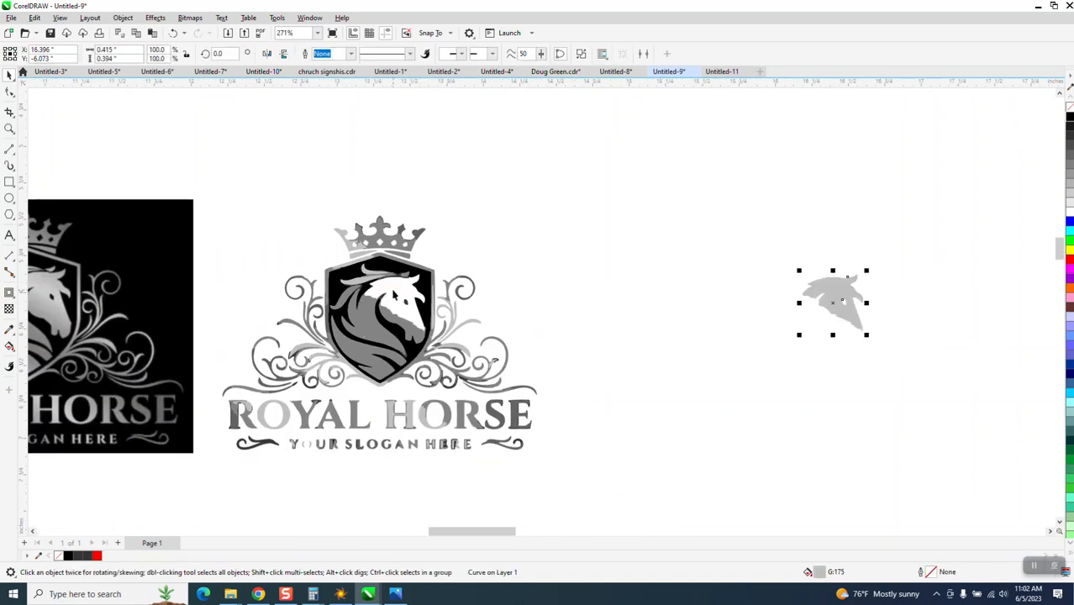
left_click(386, 321)
key("Right")
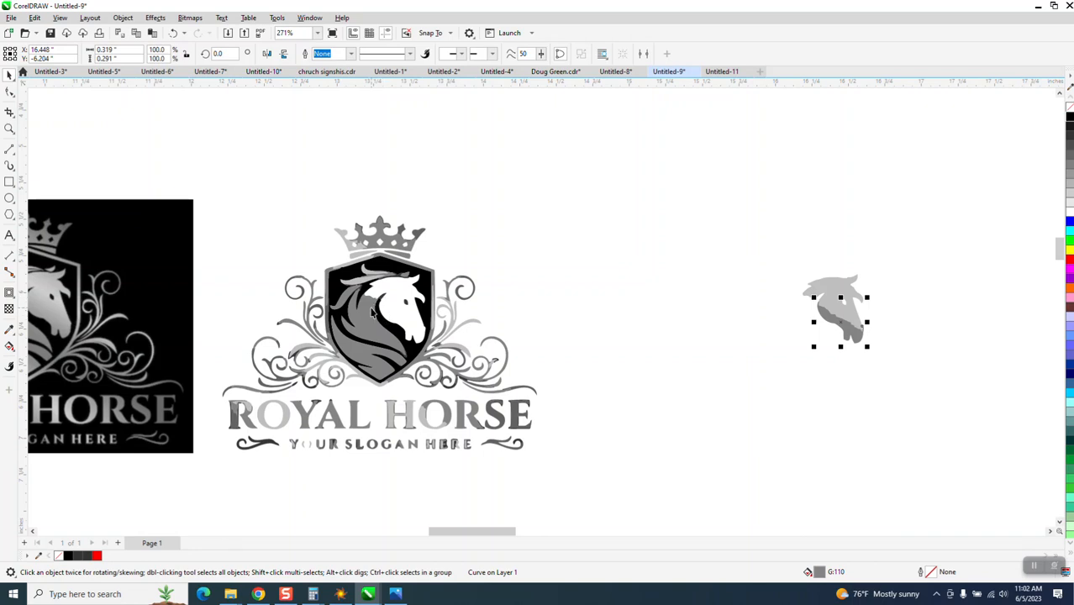
left_click(371, 309)
key("Right")
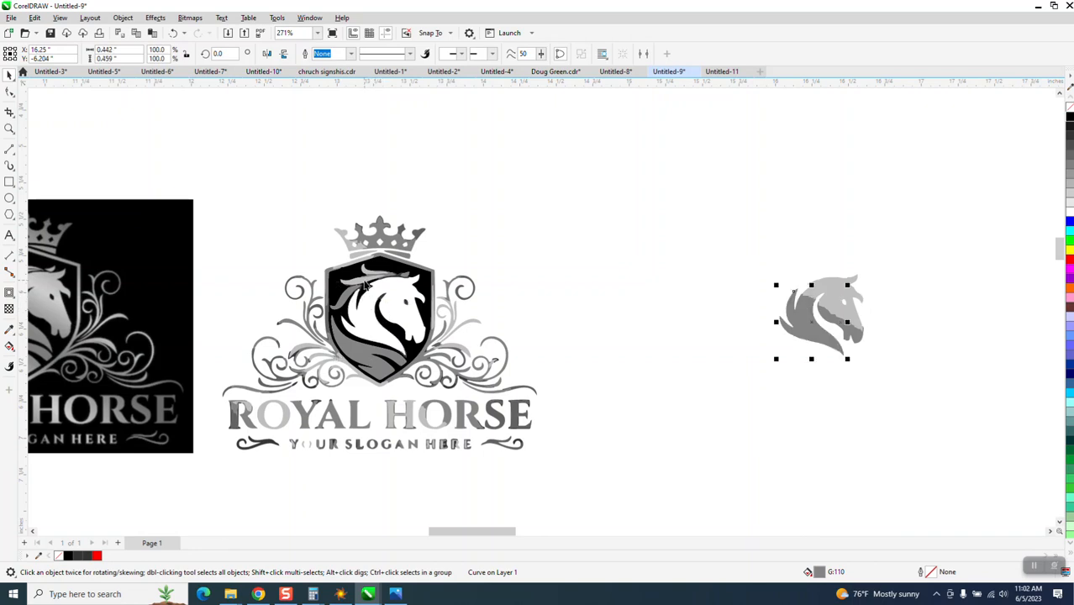
left_click(360, 343)
key("Right")
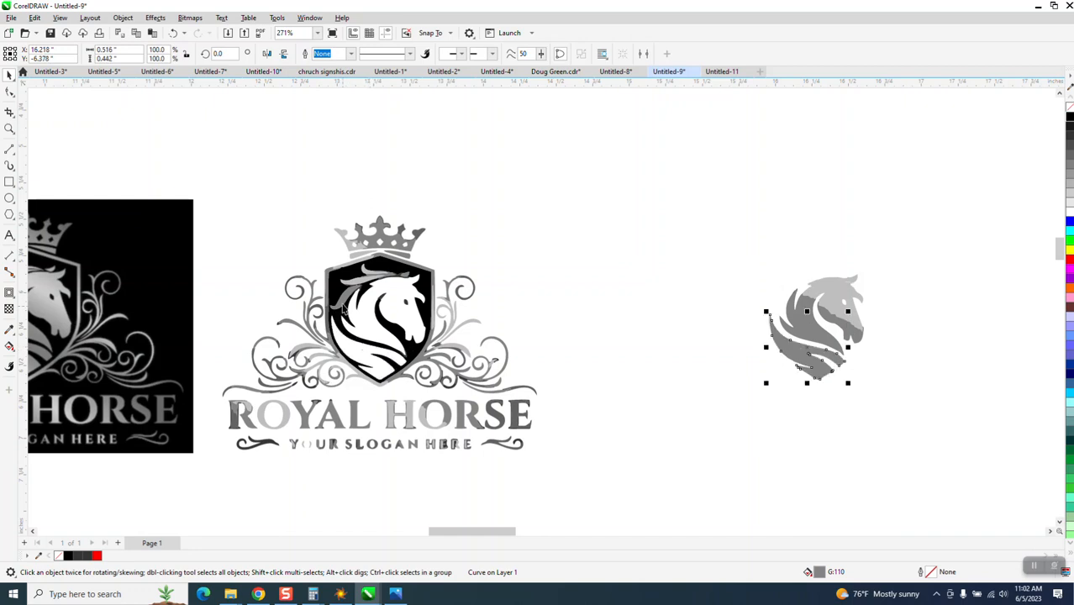
Nudge the remaining mane and forelock pieces 3 inches right, and move the ten separated horse pieces 3 inches up together.
left_click(344, 304)
key("Right")
left_click(359, 281)
key("Right")
left_click(378, 269)
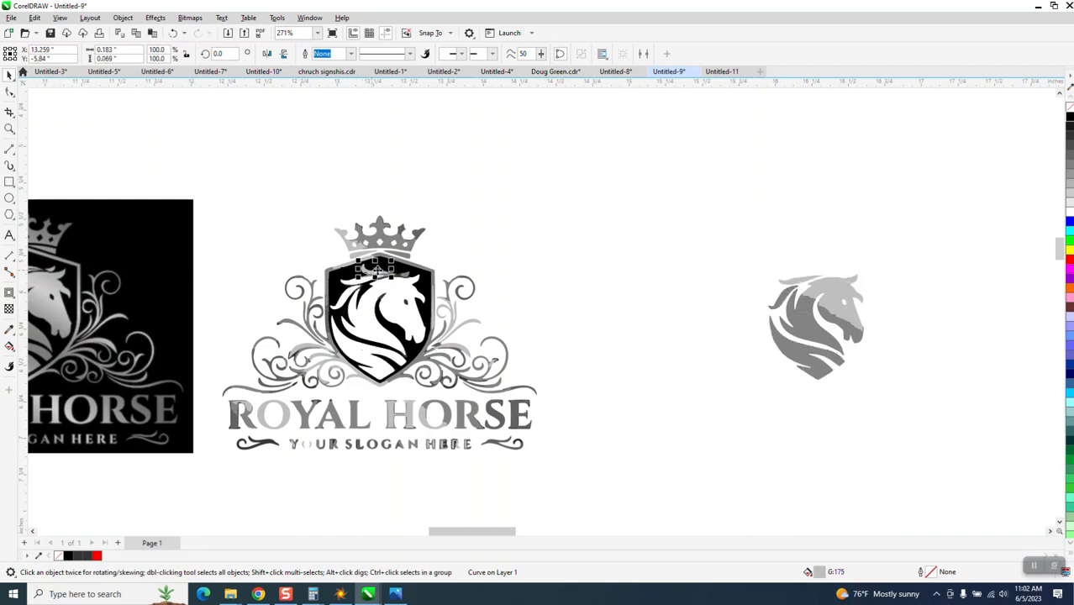
key("Right")
left_click(409, 275)
key("Right")
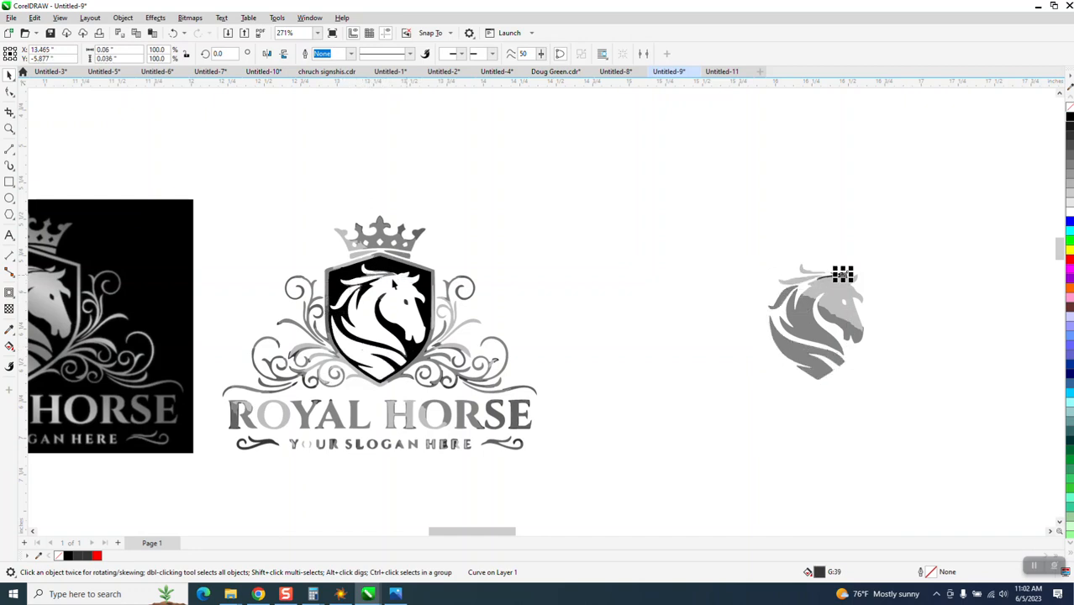
left_click(392, 276)
key("Right")
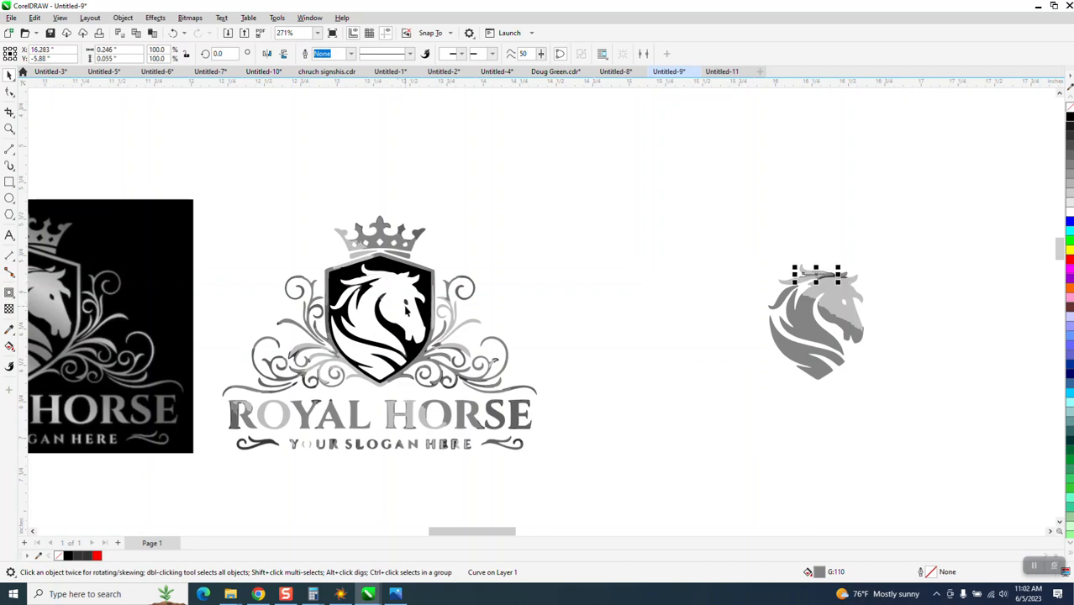
left_click_drag(741, 229, 904, 452)
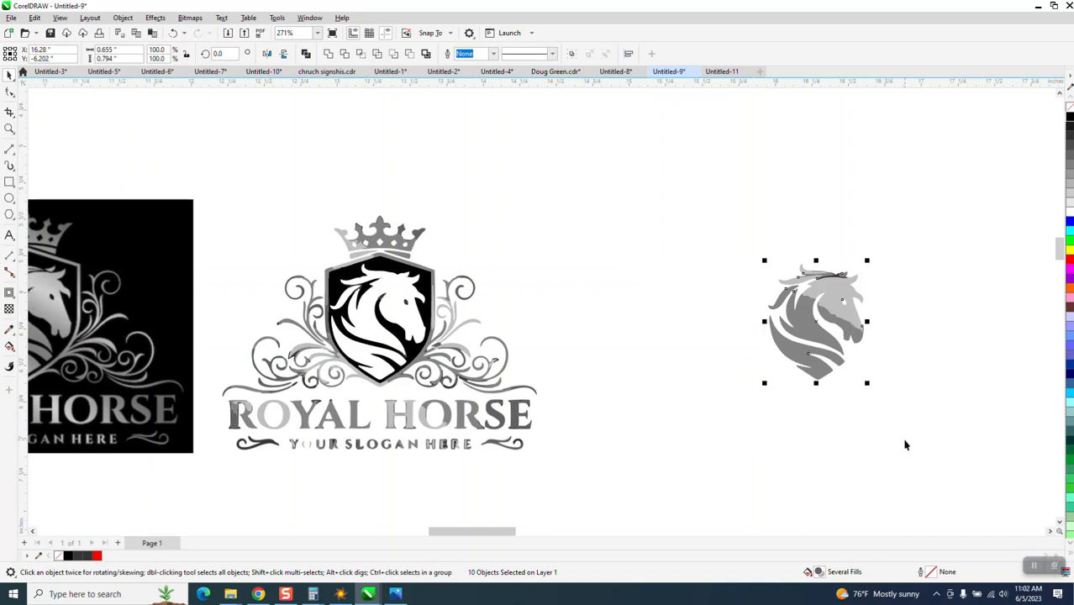
key("Delete")
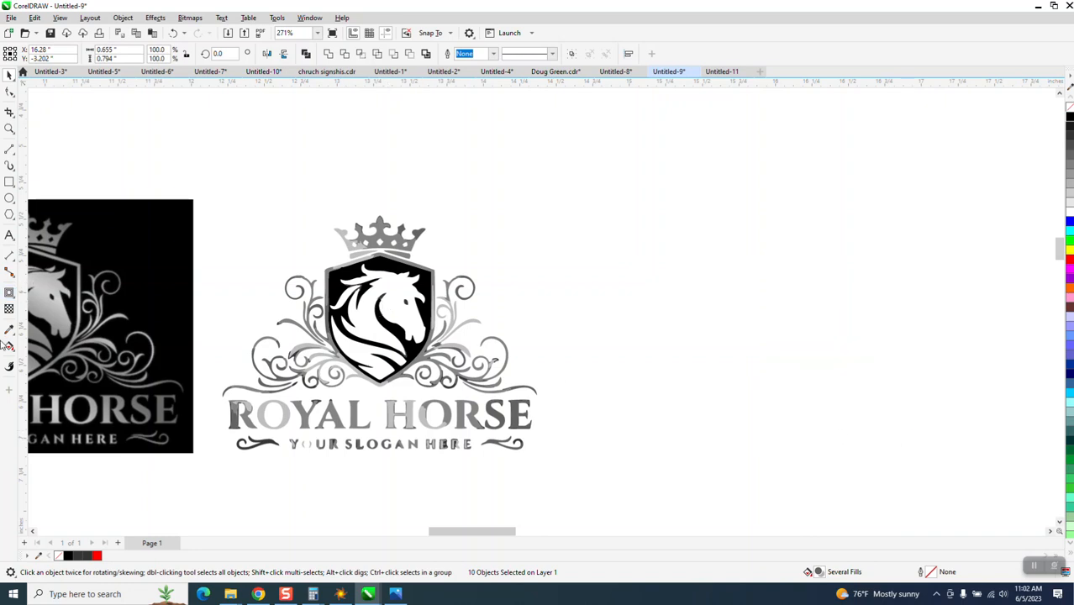
Smart Fill the horse's head, the left mane strand and the lower neck with brown, moving each new shape 3 inches right.
right_click(15, 351)
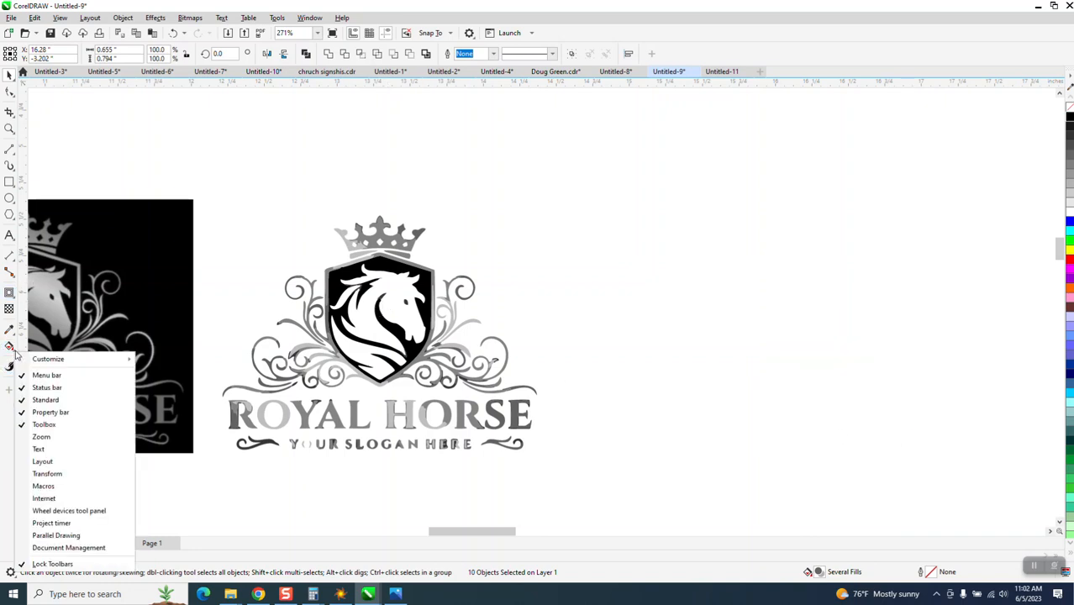
left_click(10, 347)
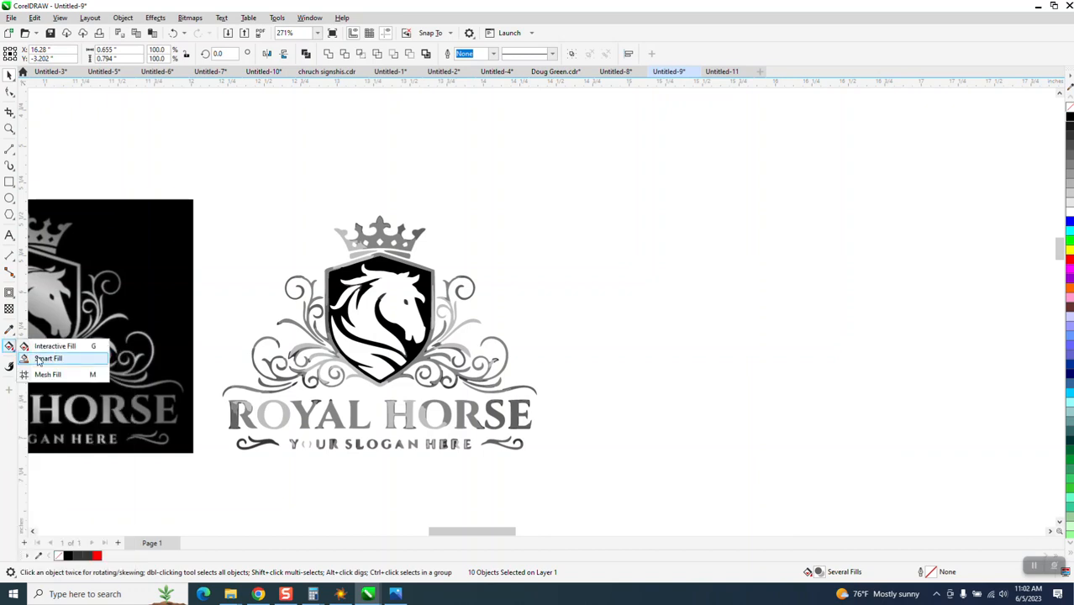
left_click(40, 355)
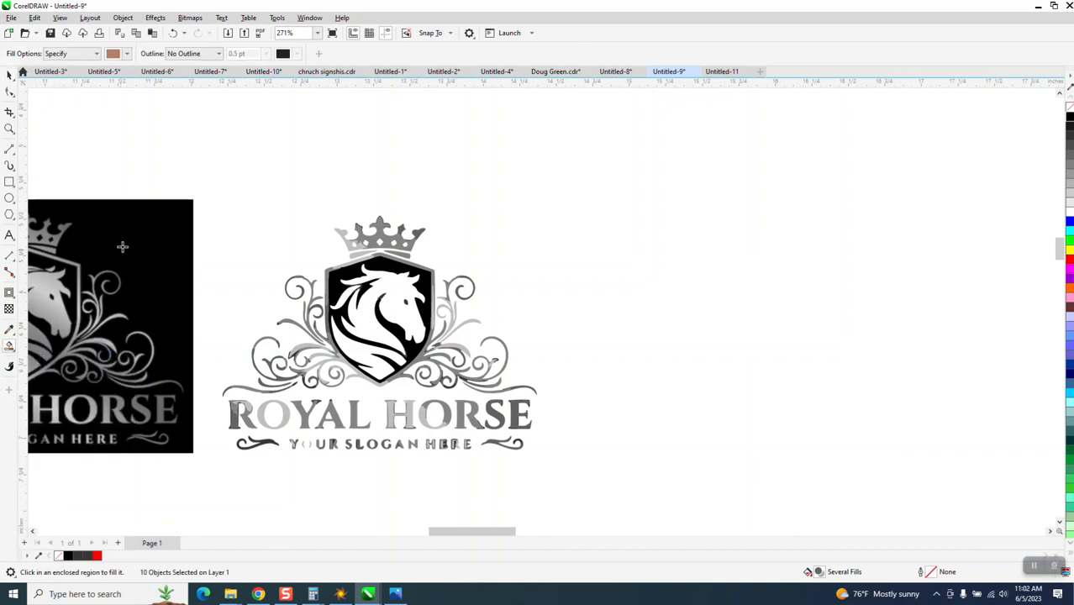
left_click(404, 290)
key("shift+Right")
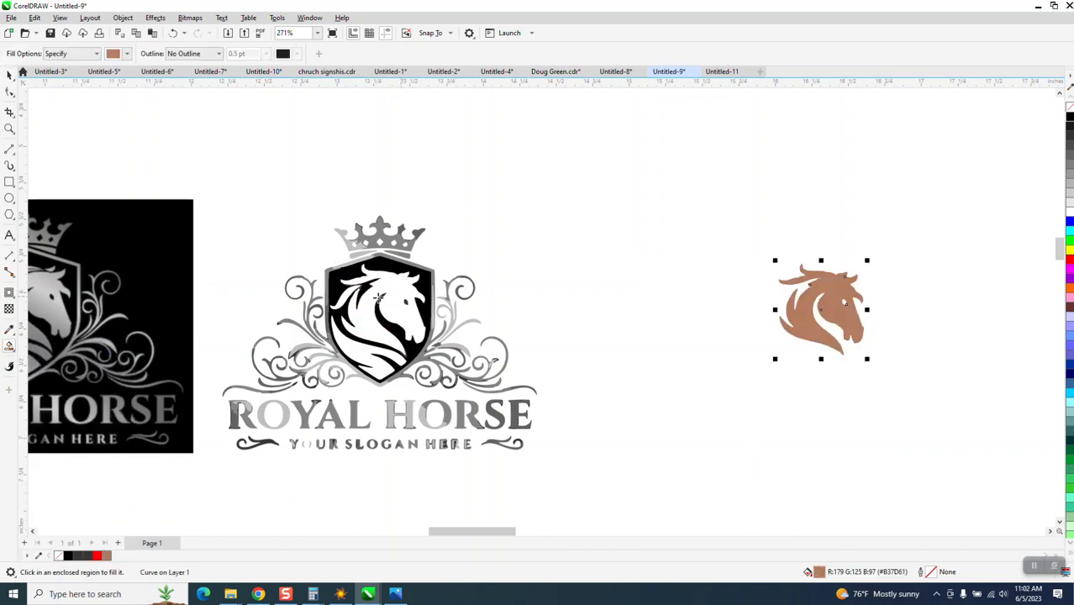
left_click(340, 301)
key("shift+Right")
left_click(353, 344)
key("shift+Right")
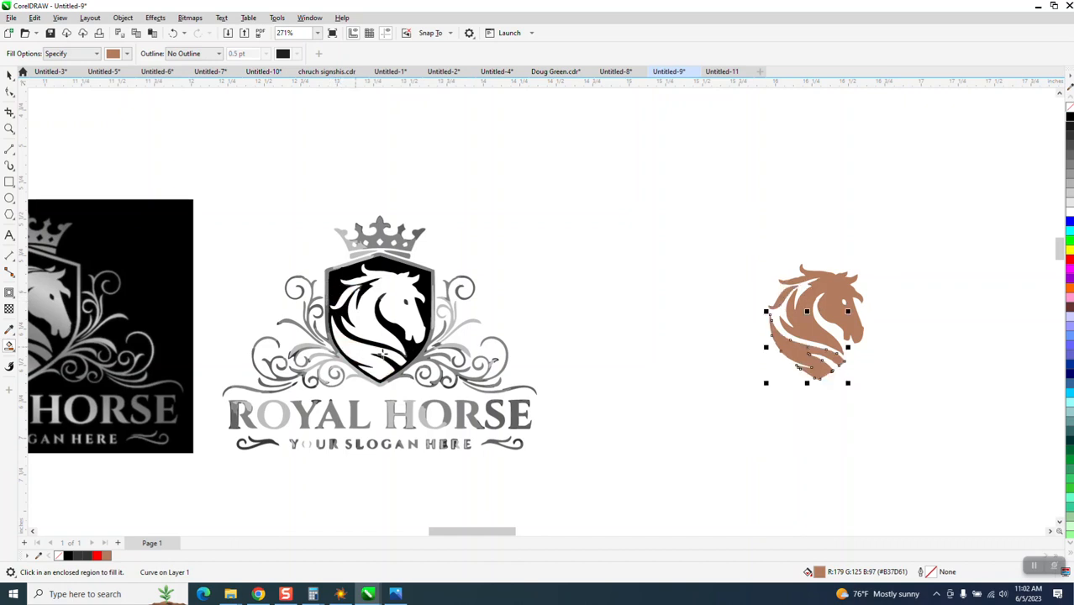
Recolour the three brown horse shapes black together.
left_click(9, 74)
left_click_drag(714, 213, 916, 442)
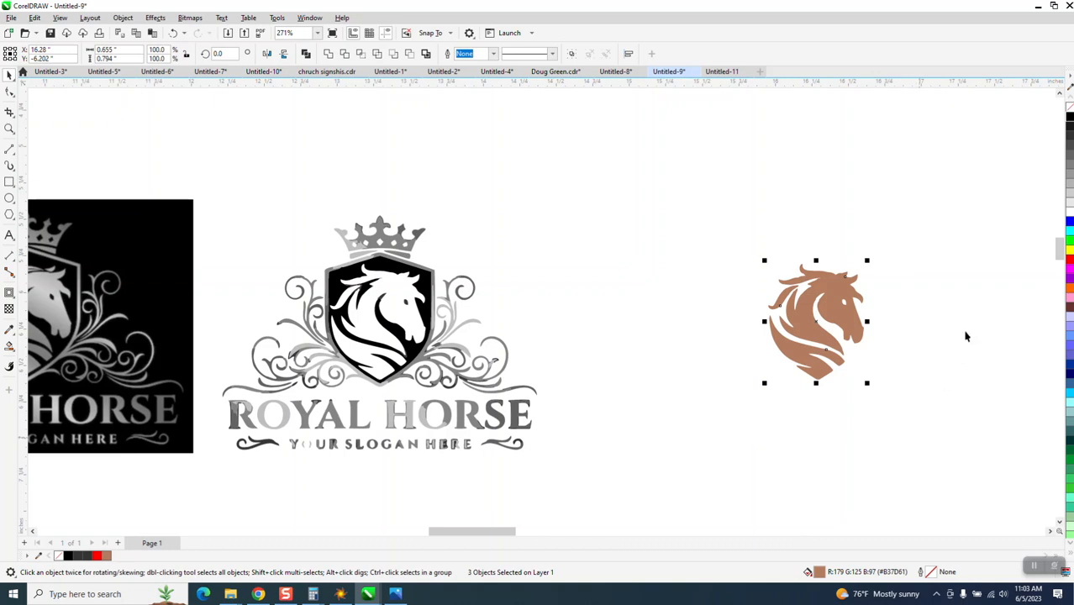
left_click(1068, 118)
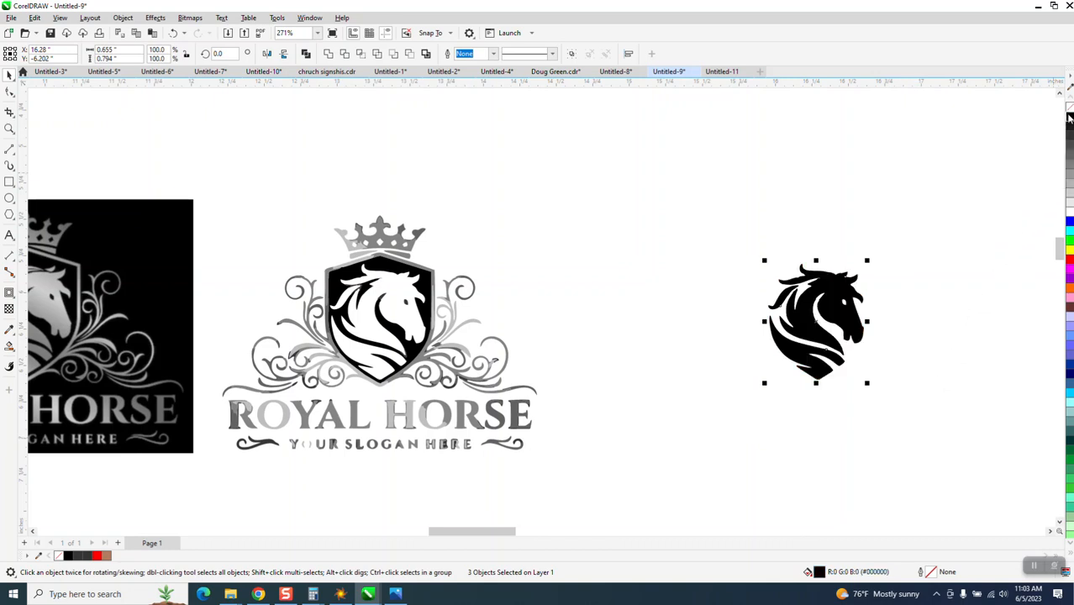
Delete the black shield background and all leftover horse fragments inside the shield outline.
left_click(485, 258)
left_click(426, 286)
key("Delete")
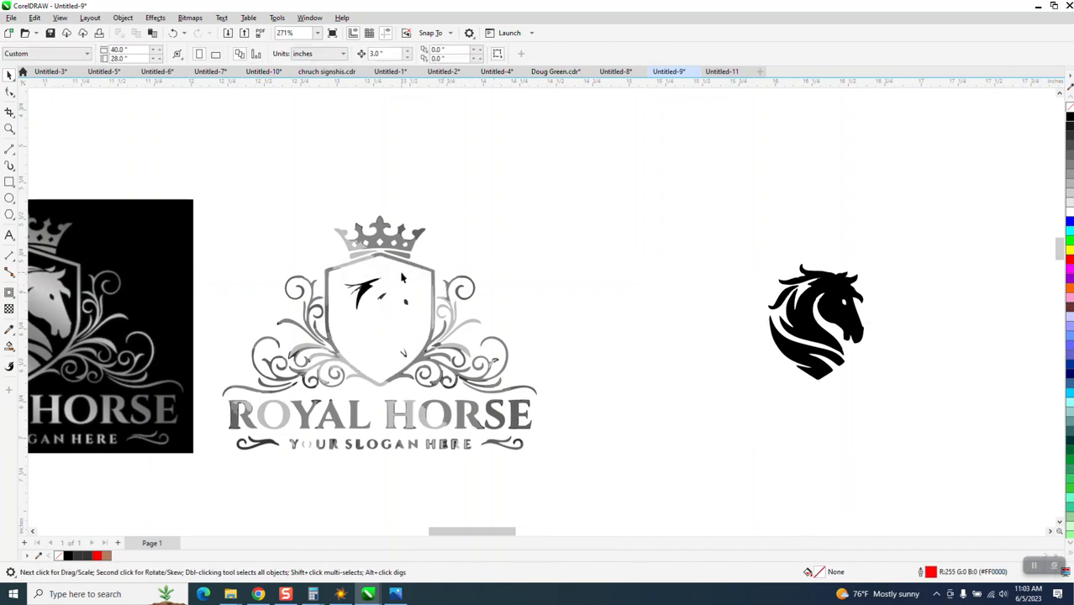
left_click(361, 289)
key("Delete")
left_click(354, 286)
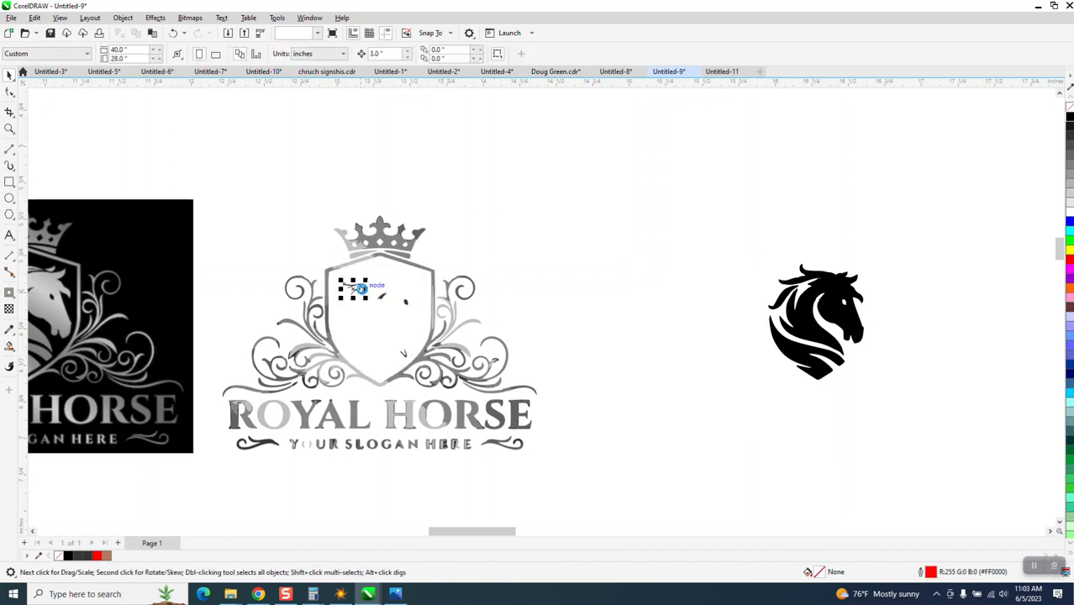
key("Delete")
left_click_drag(353, 289, 411, 362)
key("Delete")
key("Delete")
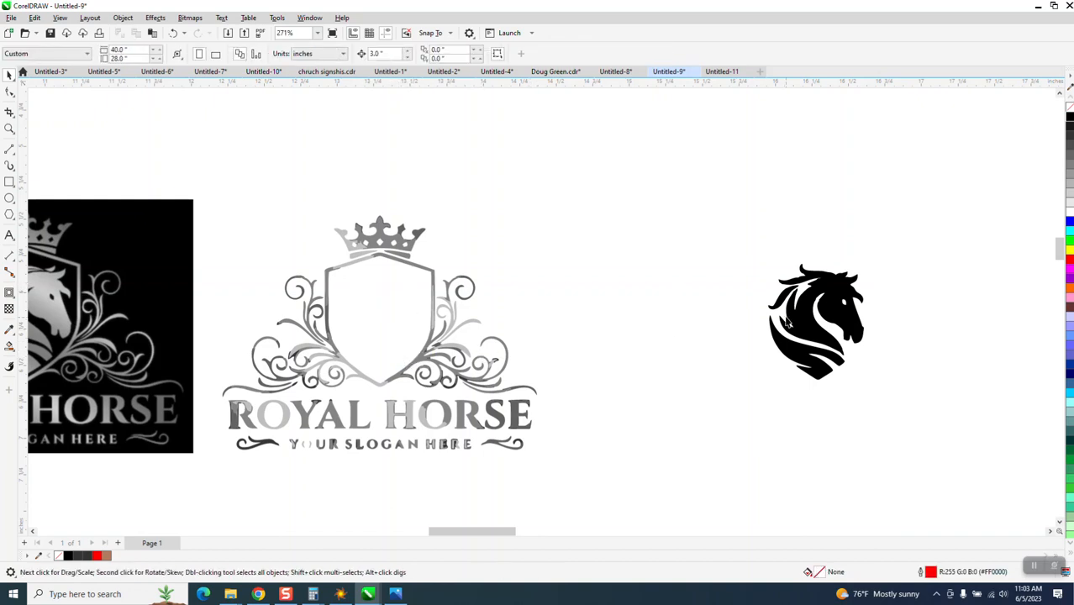
Fill the whole crown, shield, scrollwork and lettering artwork black, and move the separate horse 3 inches left back into the shield.
left_click_drag(206, 195, 575, 483)
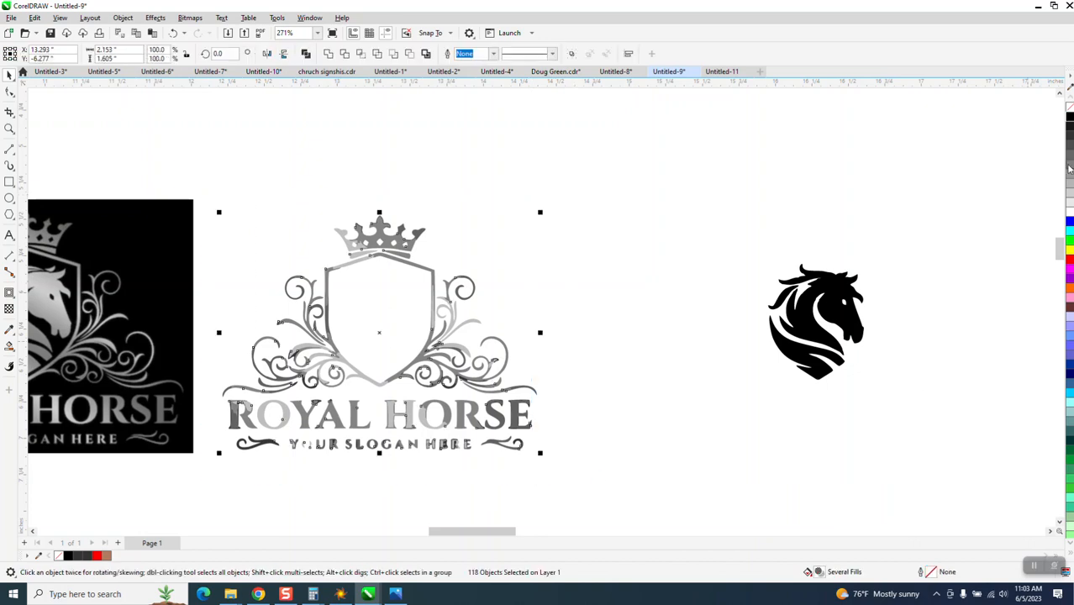
left_click(1070, 120)
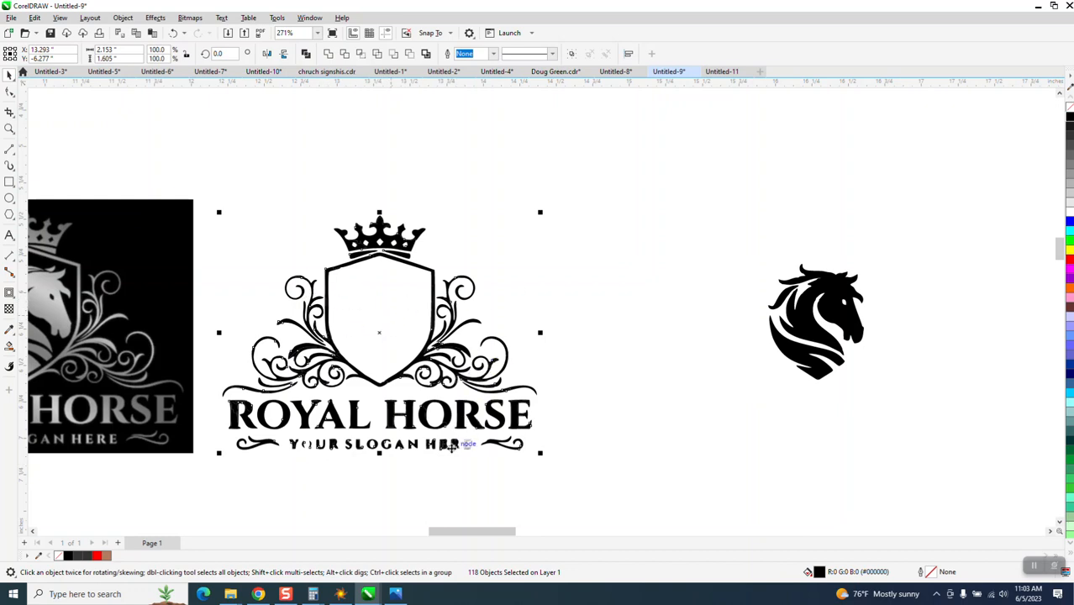
left_click_drag(735, 227, 871, 380)
key("Left")
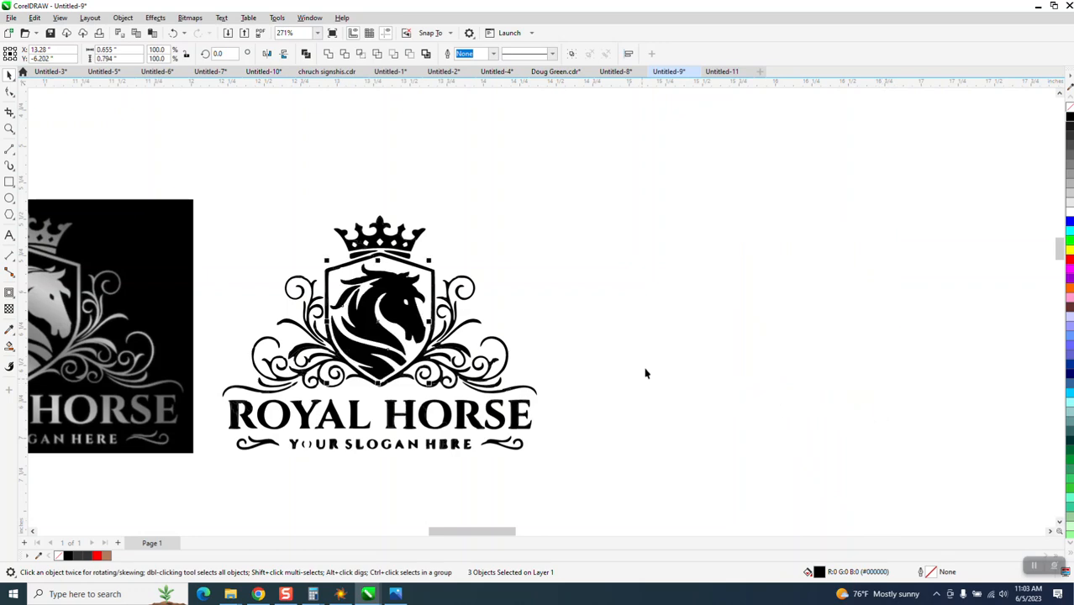
left_click(645, 374)
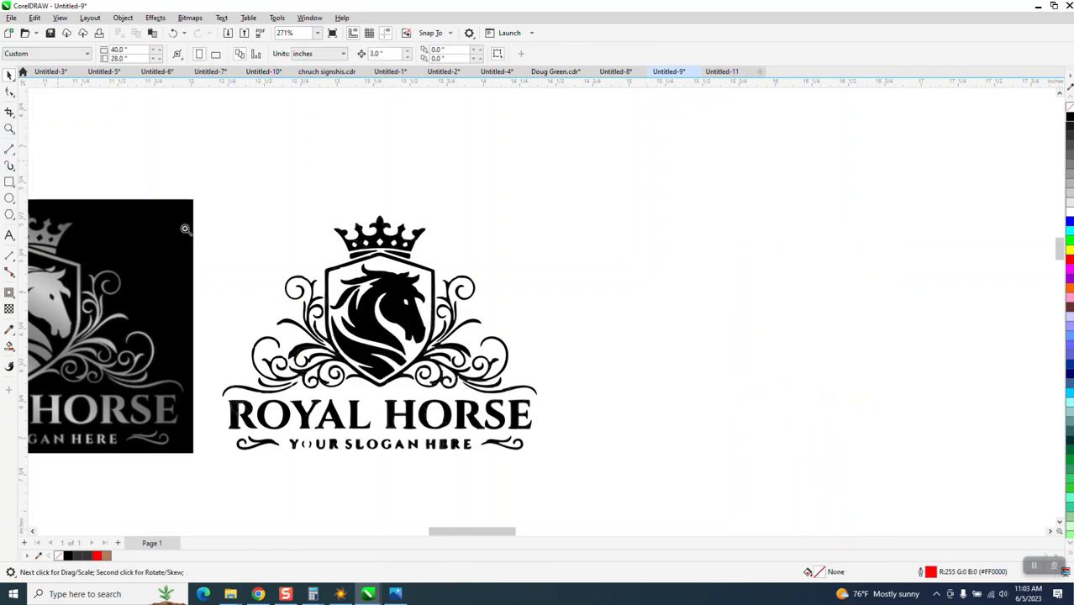
Examine the black logo close up, checking the shield, left scrollwork and the horse's mane and face for rough edges.
key("z")
left_click_drag(268, 269, 736, 415)
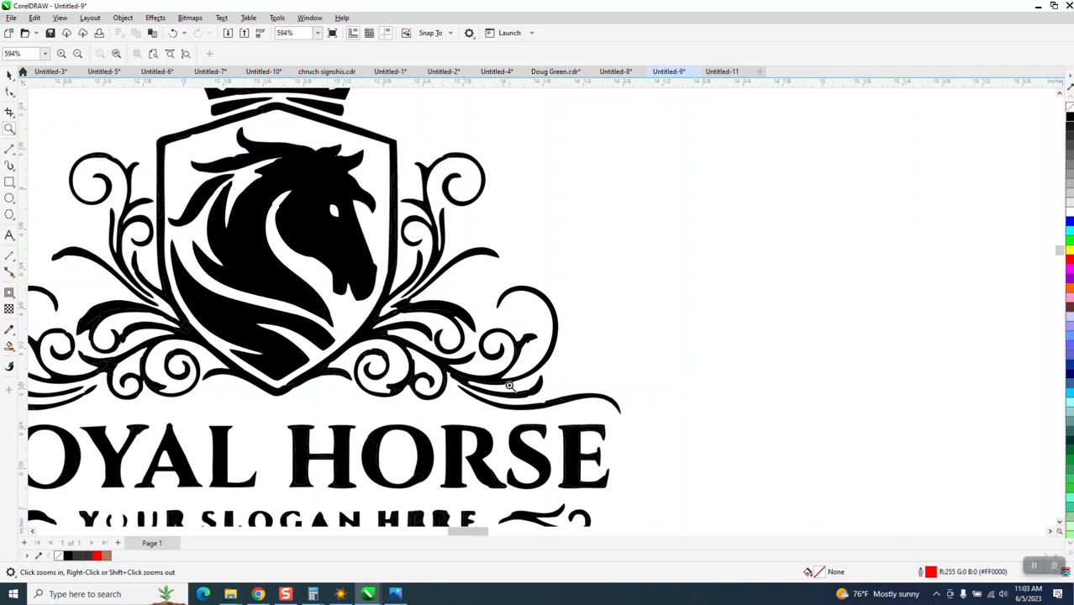
scroll(485, 377, "down", 2)
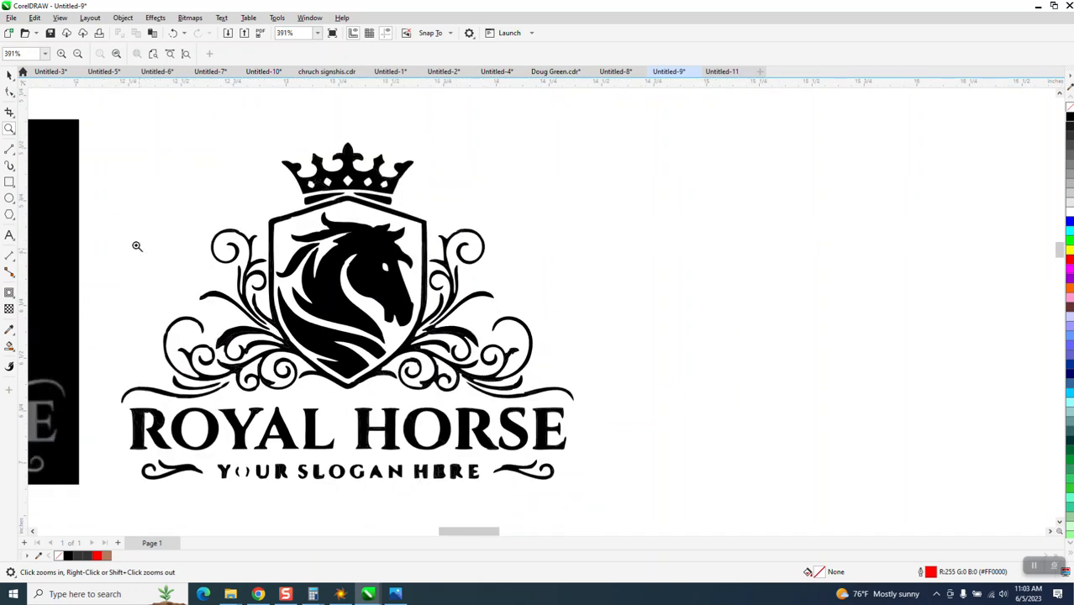
left_click(10, 75)
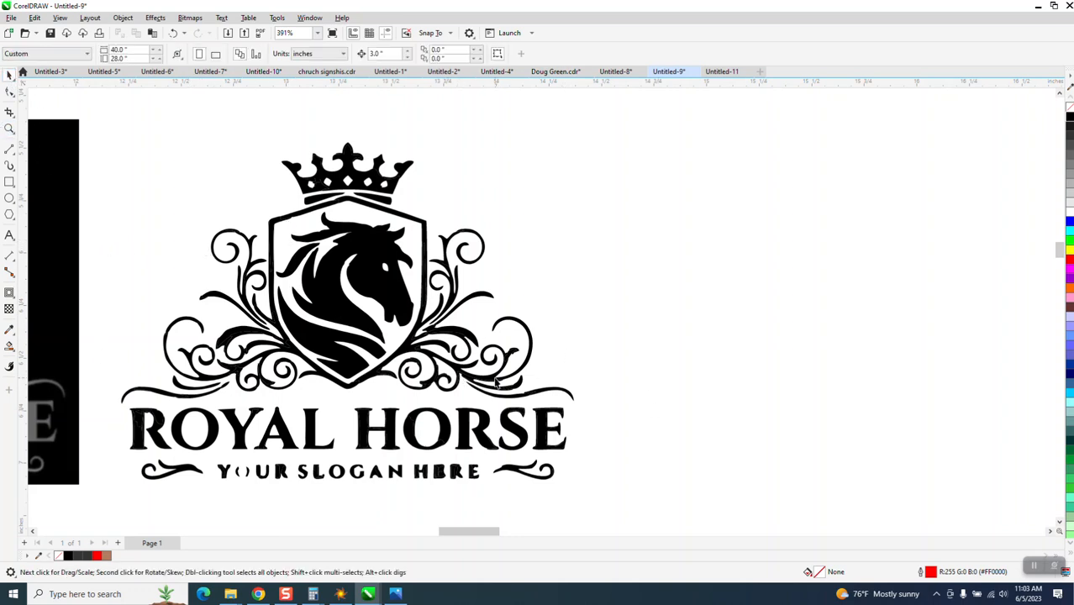
left_click(10, 129)
left_click_drag(198, 224, 342, 351)
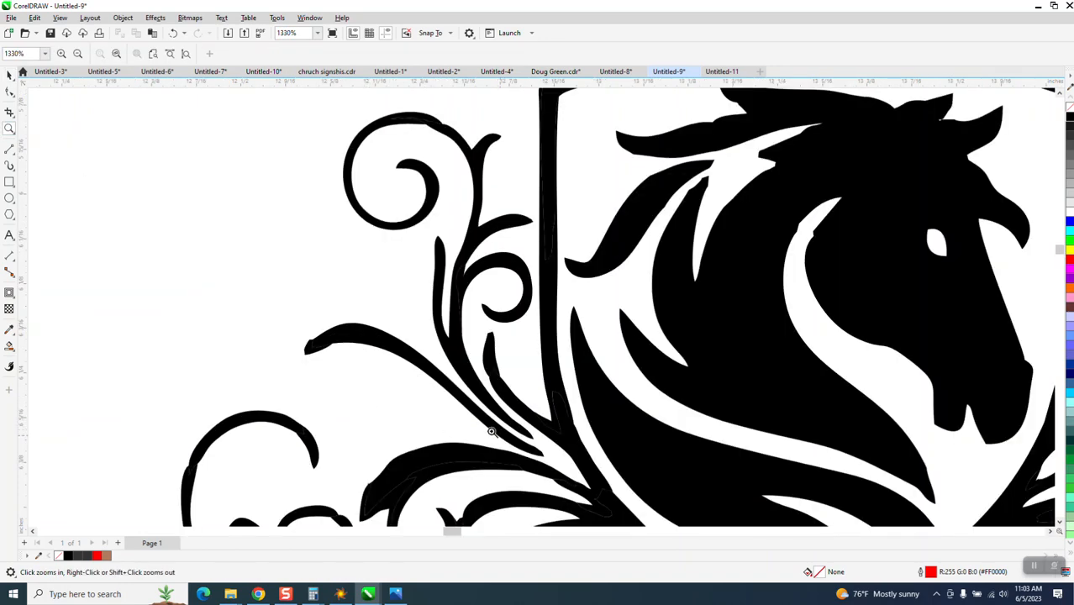
scroll(223, 222, "down", 3)
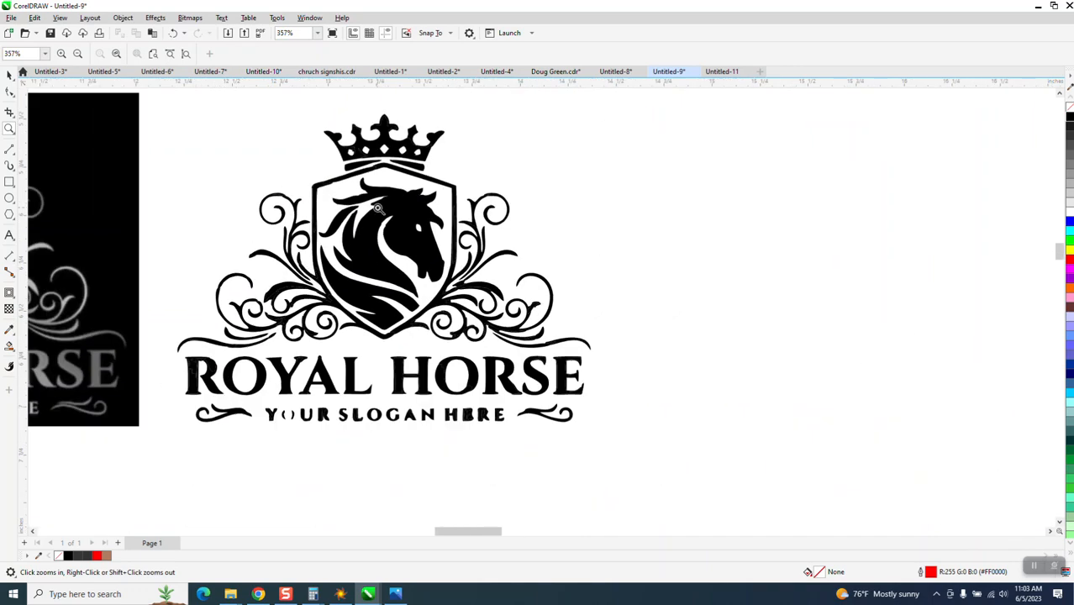
left_click_drag(377, 210, 409, 257)
scroll(438, 282, "down", 4)
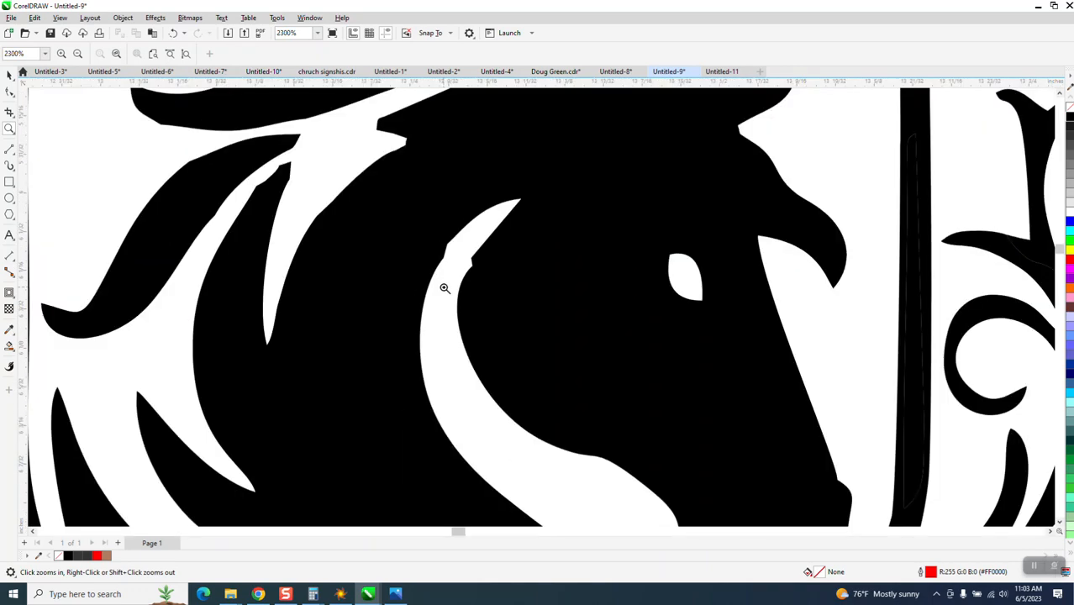